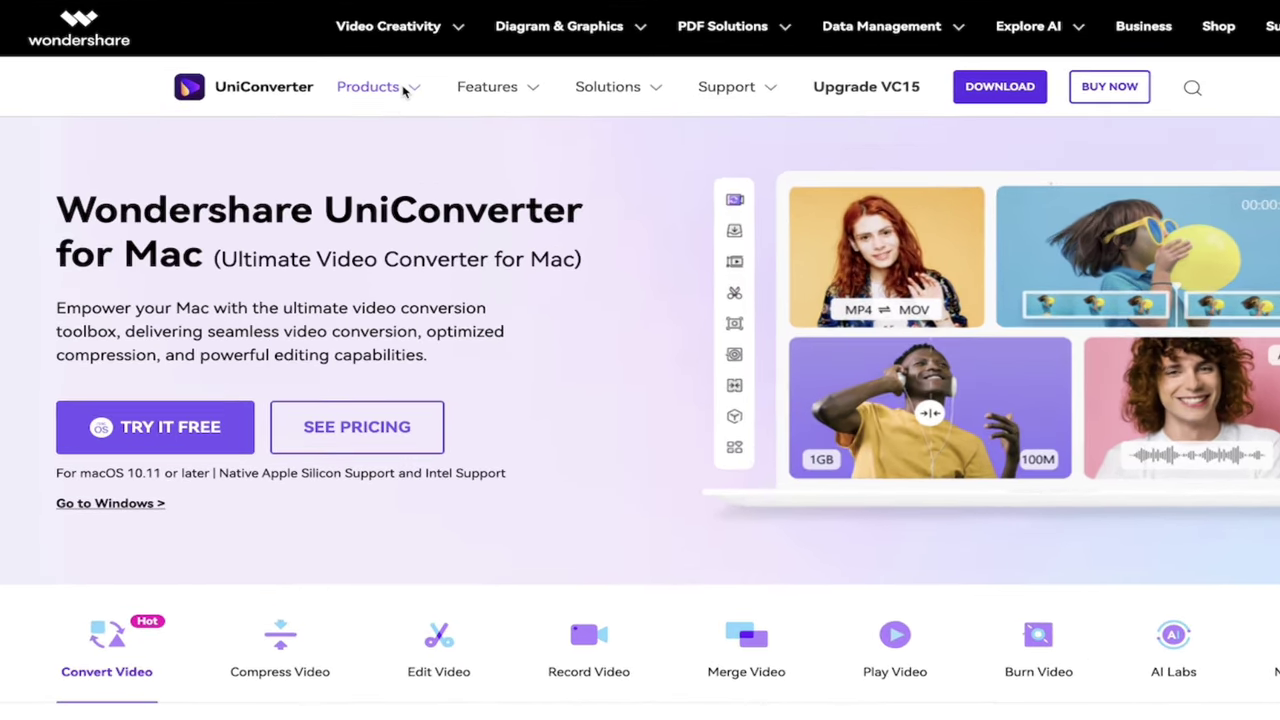
Download the UniConverter 15 Mac installer from the UniConverter for Mac product page.
{"action": "mouse_move", "coordinate": [405, 90]}
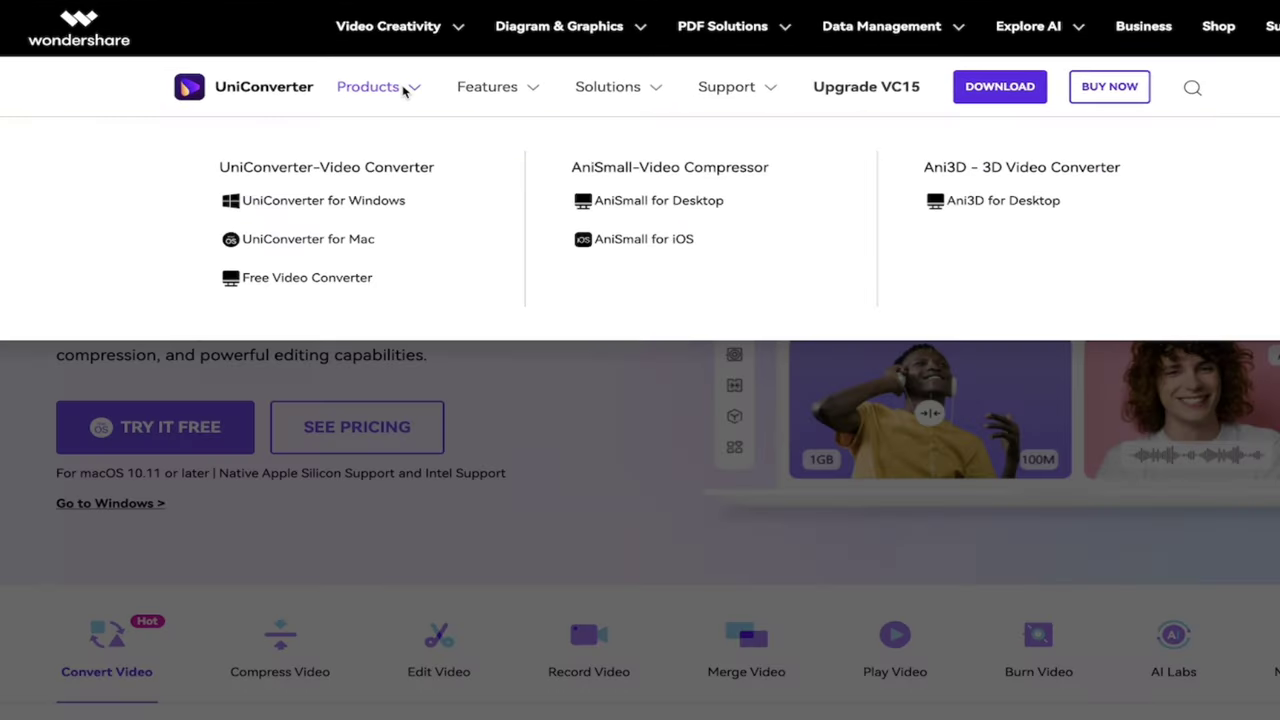
{"action": "left_click", "coordinate": [314, 242]}
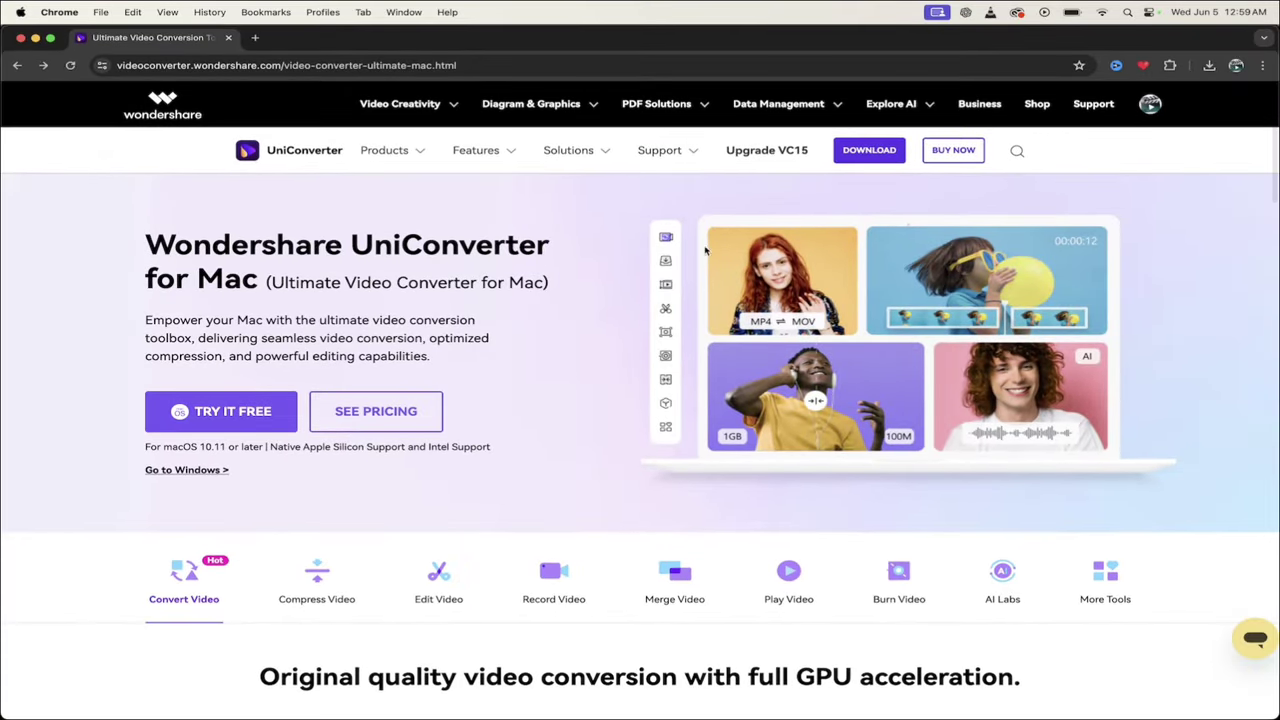
{"action": "left_click", "coordinate": [856, 155]}
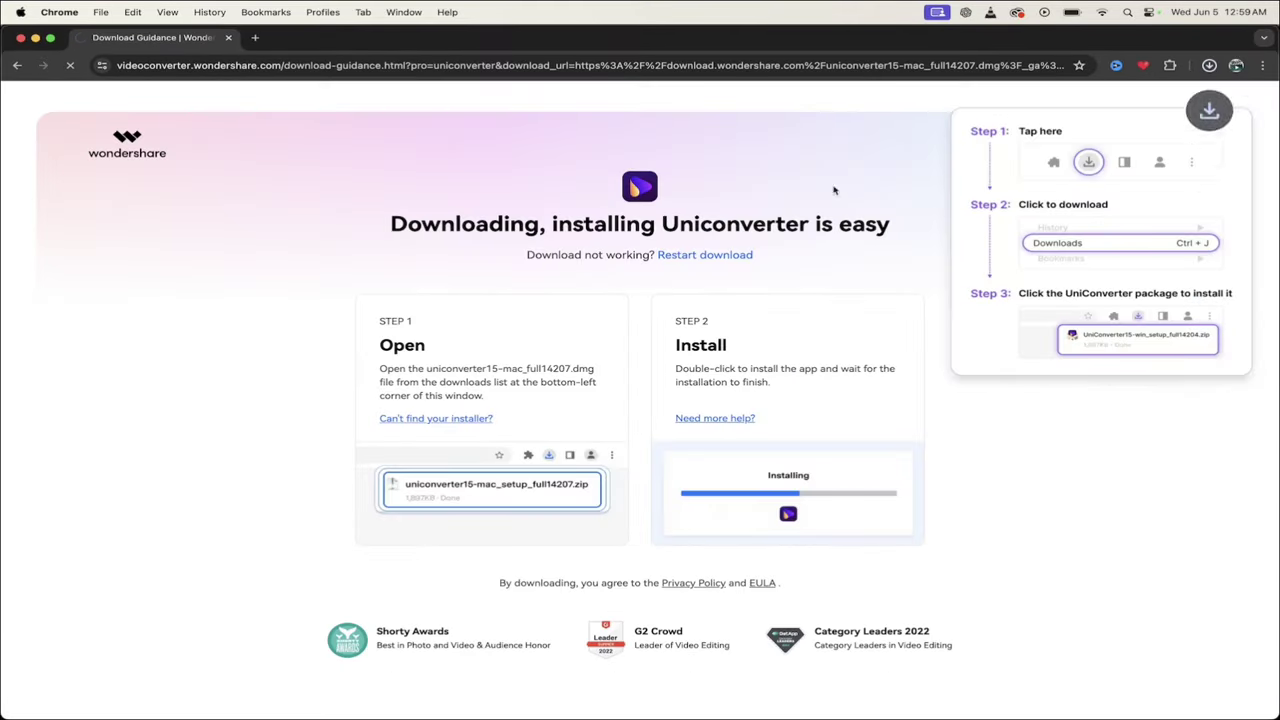
{"action": "left_click", "coordinate": [1208, 66]}
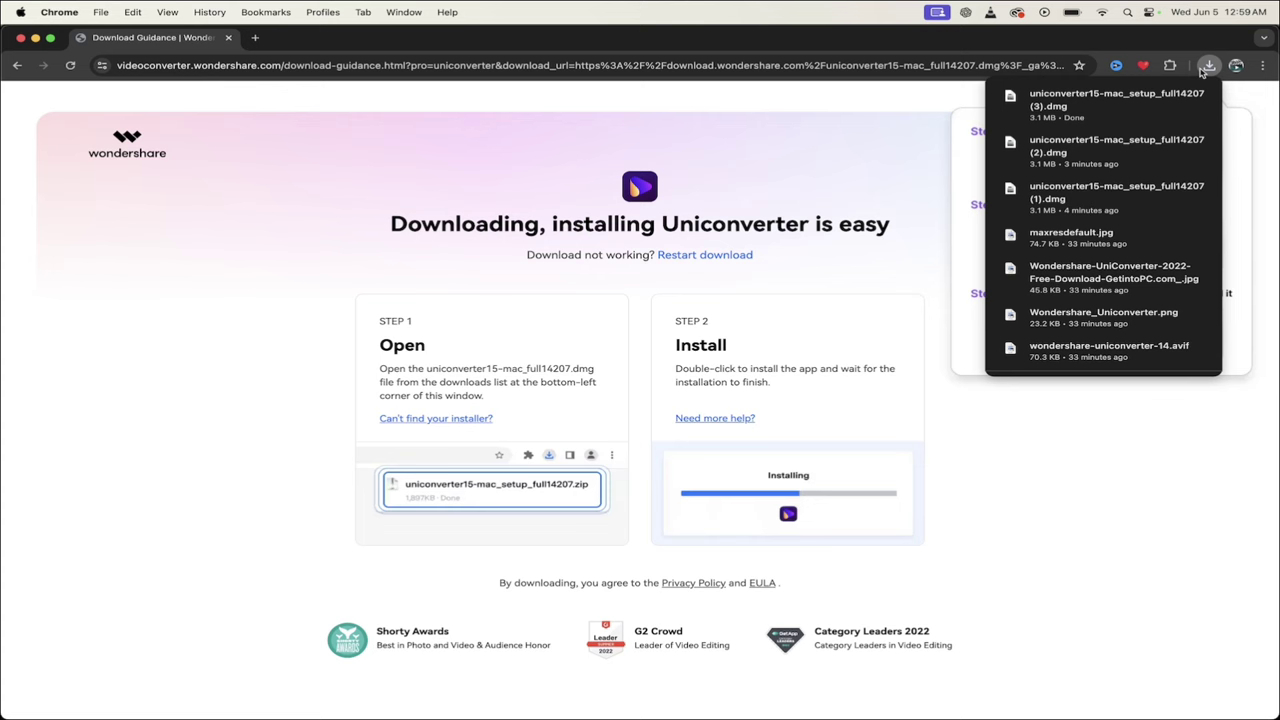
Close the downloads list and bring up UniConverter's Converter workspace.
{"action": "left_click", "coordinate": [258, 374]}
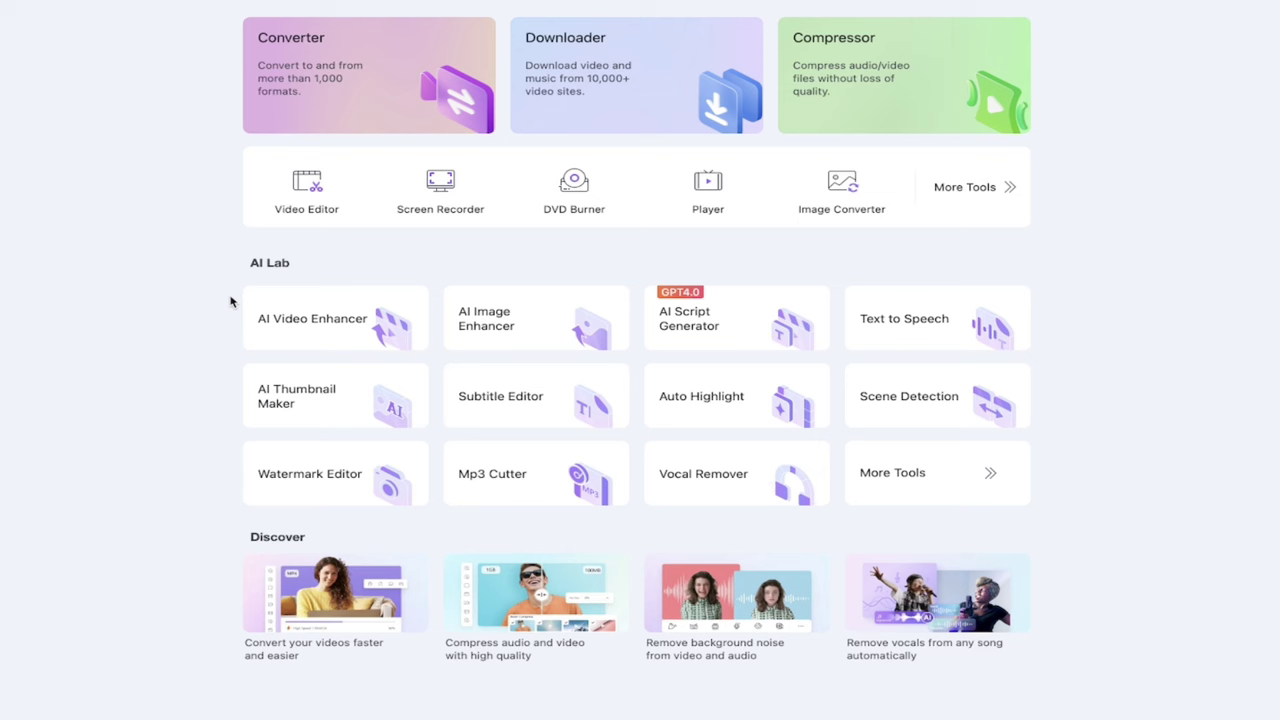
{"action": "left_click", "coordinate": [335, 100]}
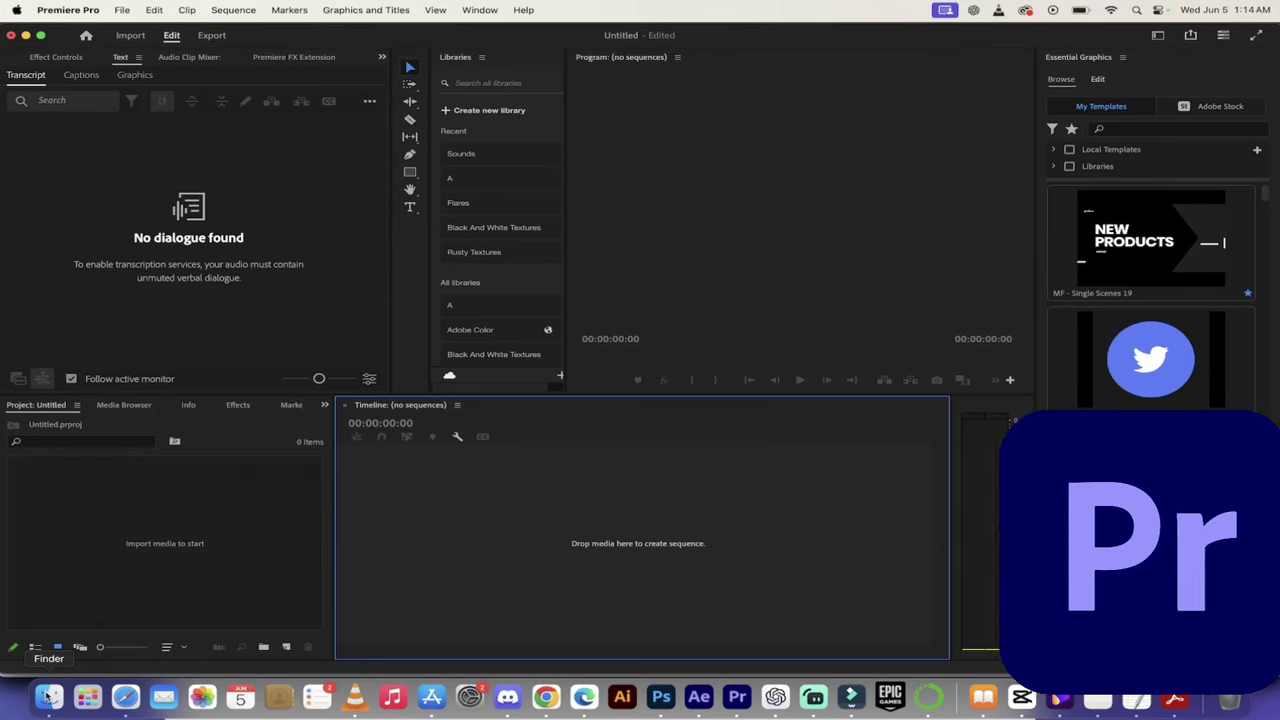
{"action": "left_click", "coordinate": [49, 697]}
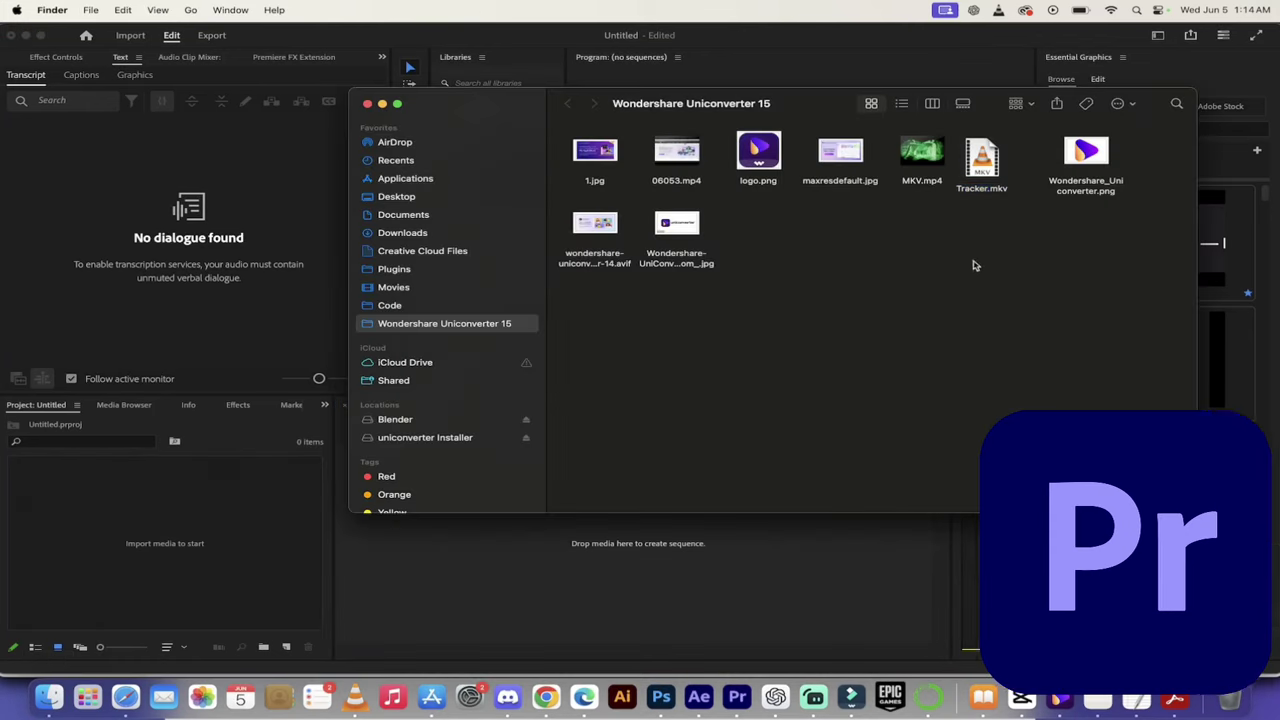
{"action": "left_click", "coordinate": [983, 170]}
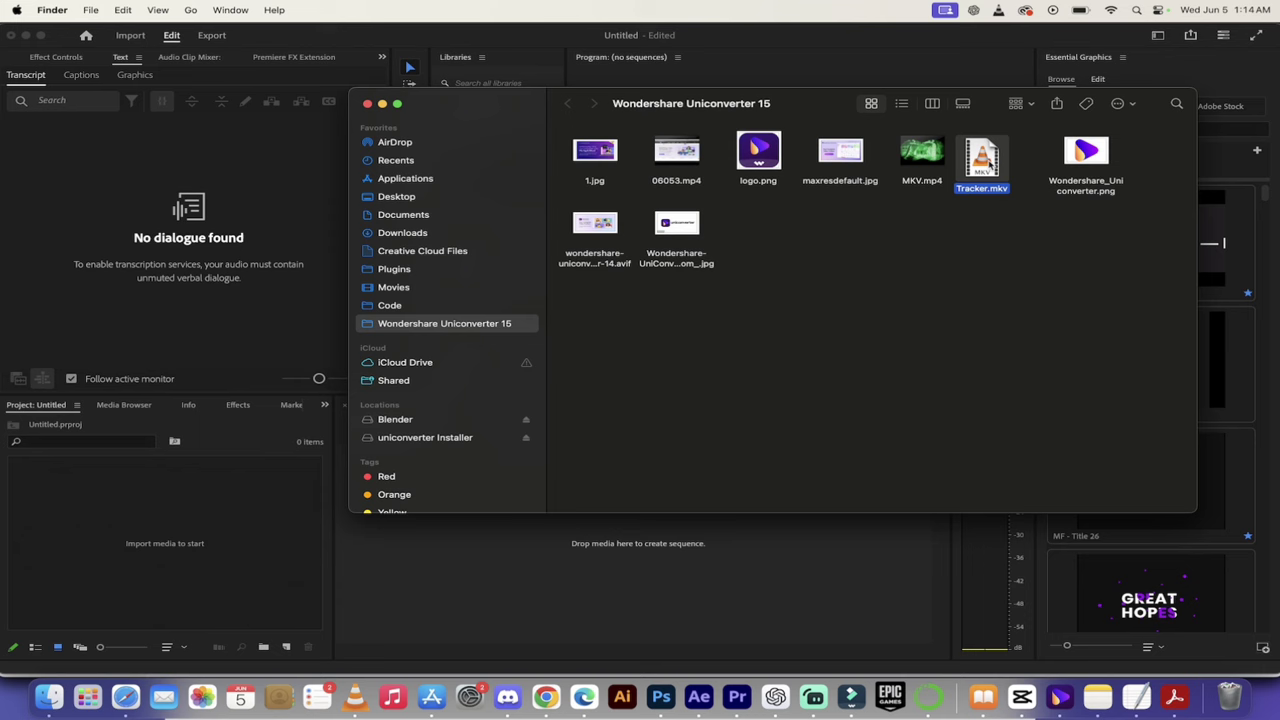
{"action": "left_click_drag", "start_coordinate": [988, 165], "coordinate": [117, 530]}
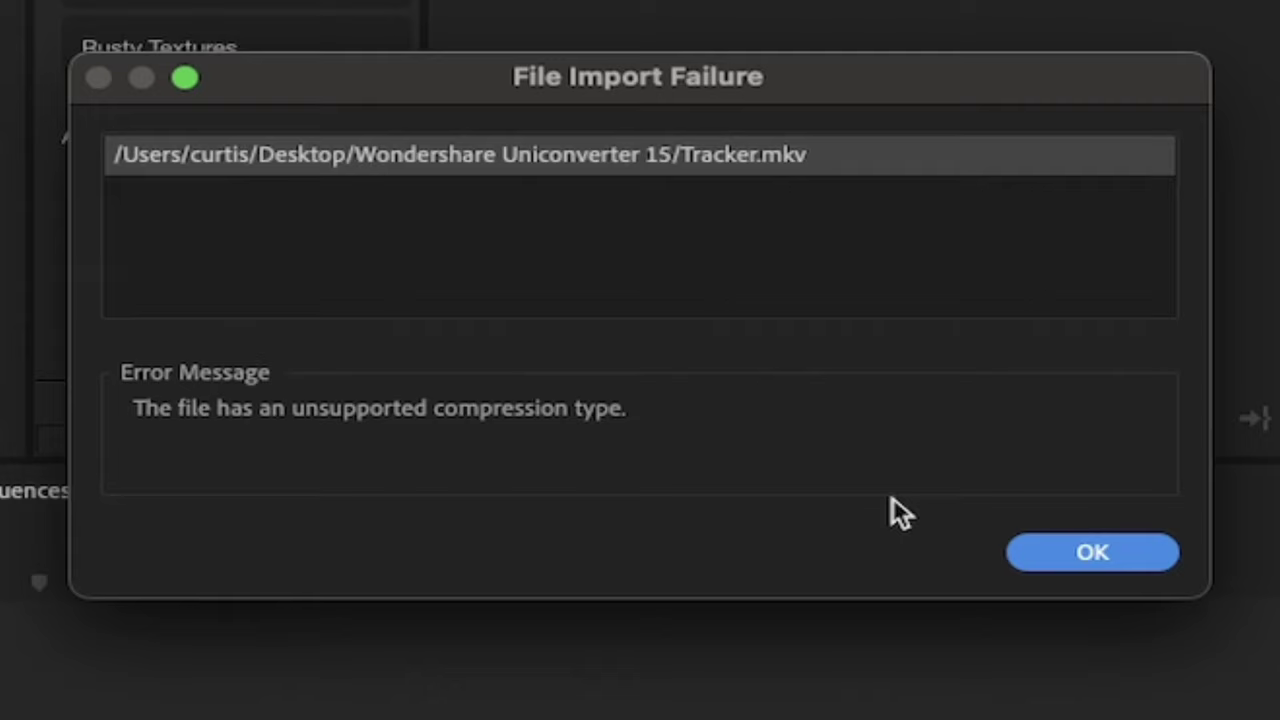
{"action": "left_click", "coordinate": [1065, 550]}
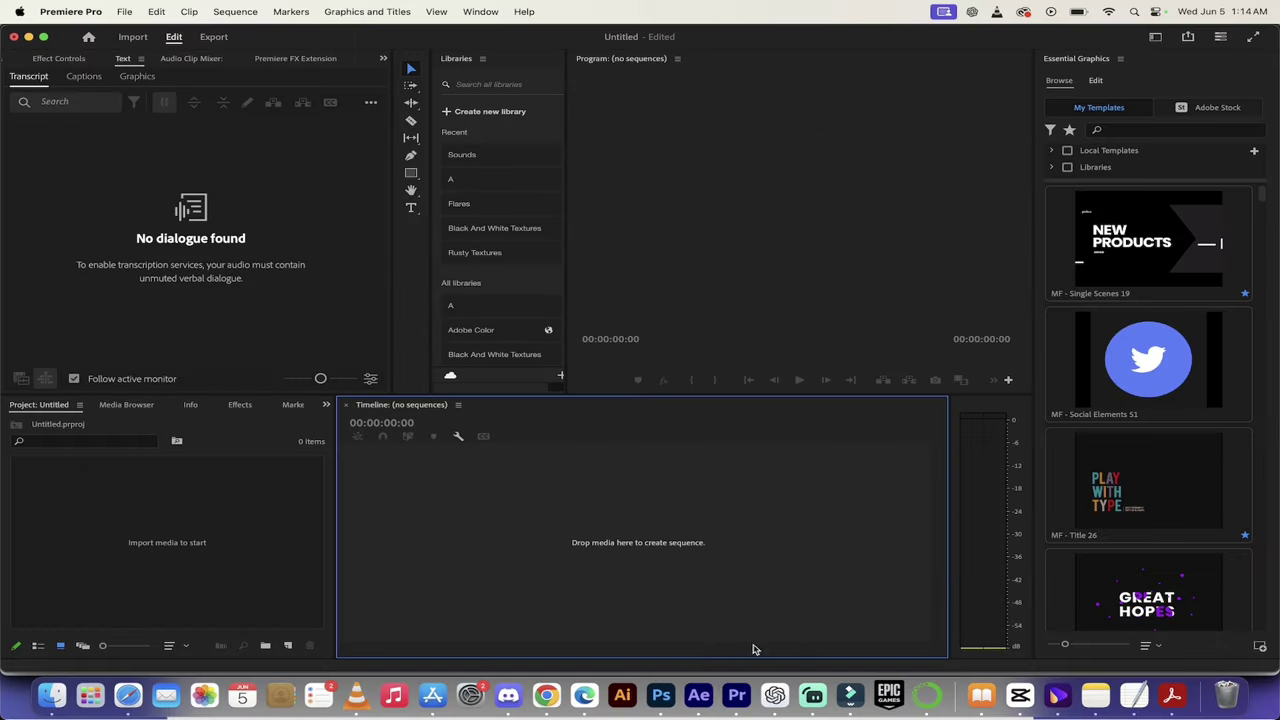
Try importing Tracker.mkv into the After Effects project, then dismiss the unsupported-file error.
{"action": "left_click", "coordinate": [700, 706]}
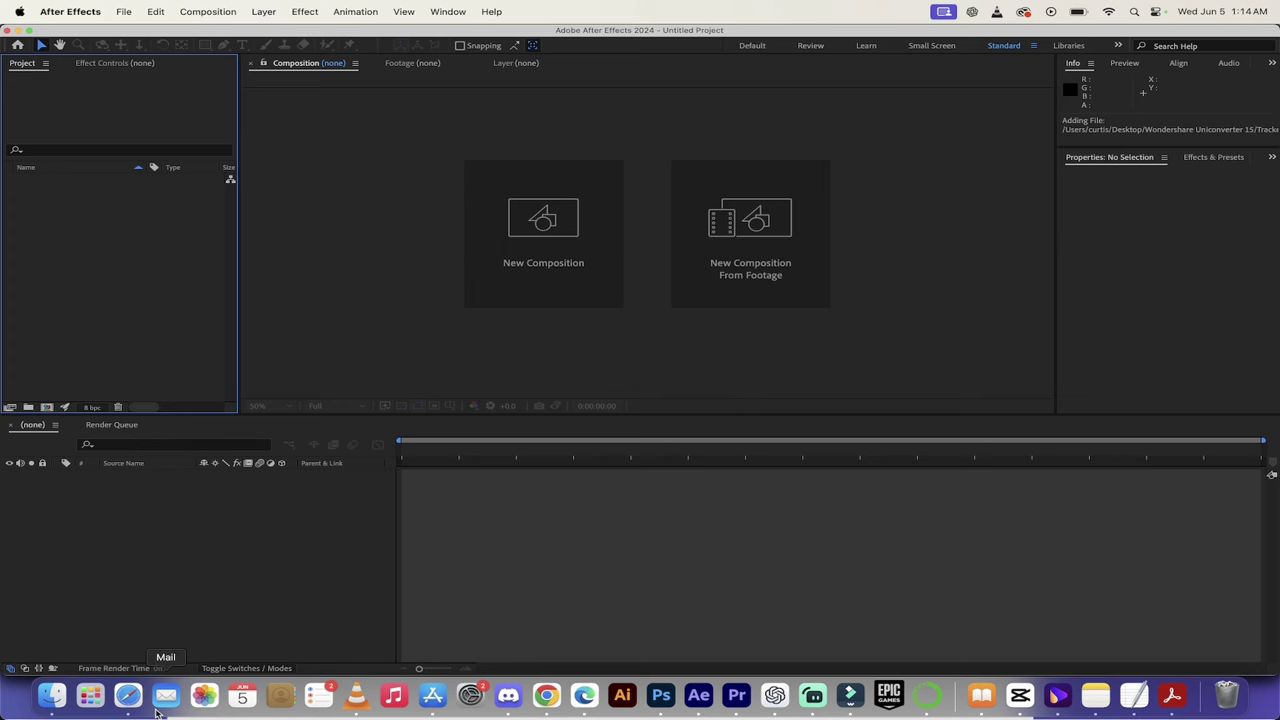
{"action": "left_click", "coordinate": [52, 697]}
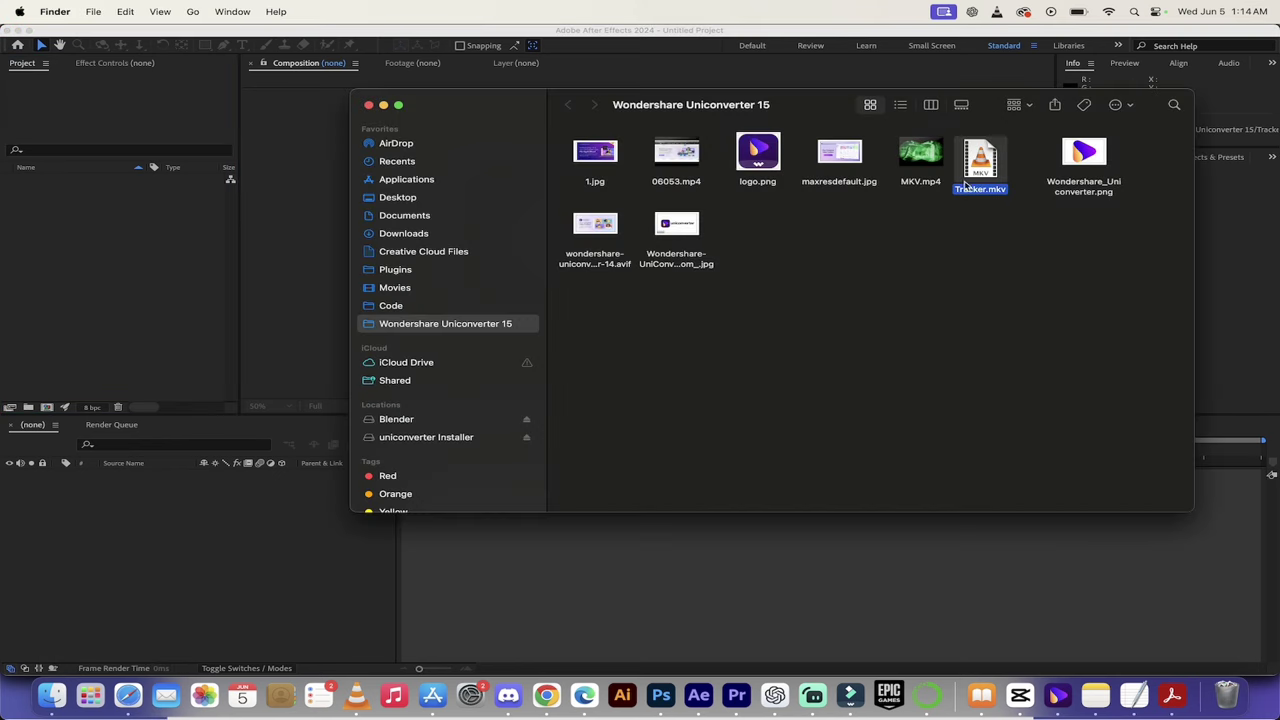
{"action": "left_click_drag", "start_coordinate": [970, 180], "coordinate": [100, 257]}
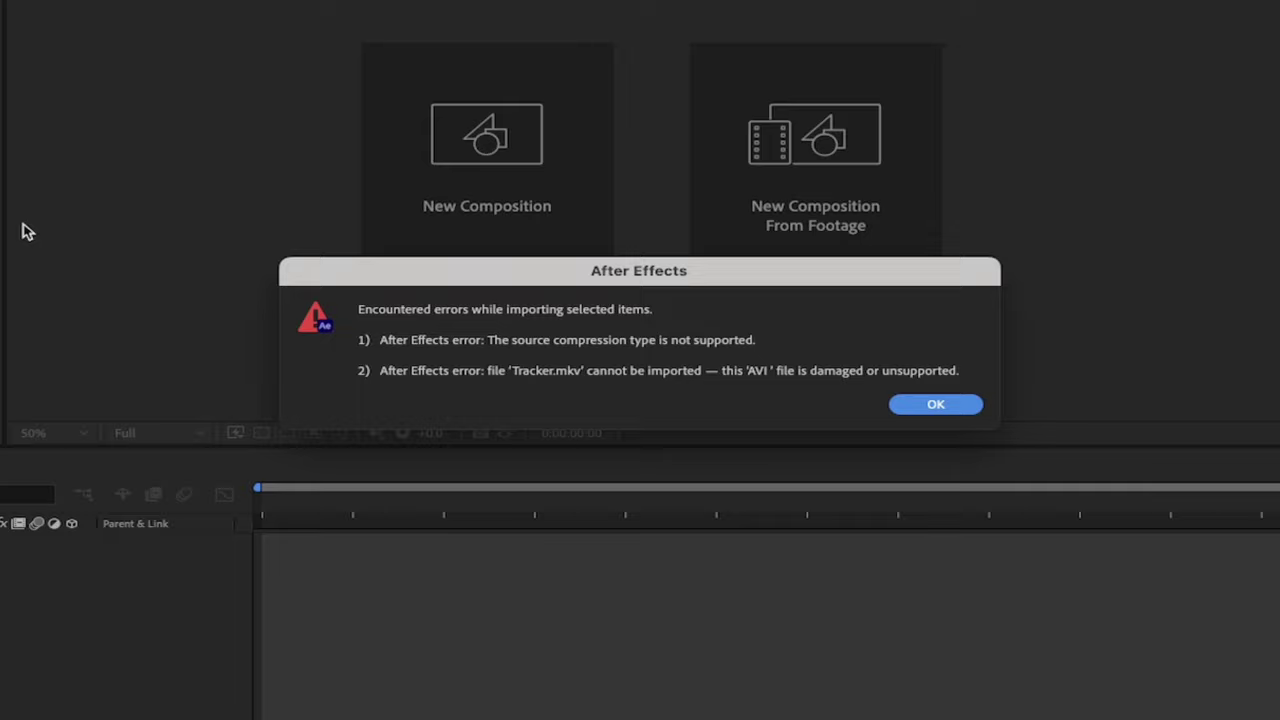
{"action": "left_click", "coordinate": [1025, 421]}
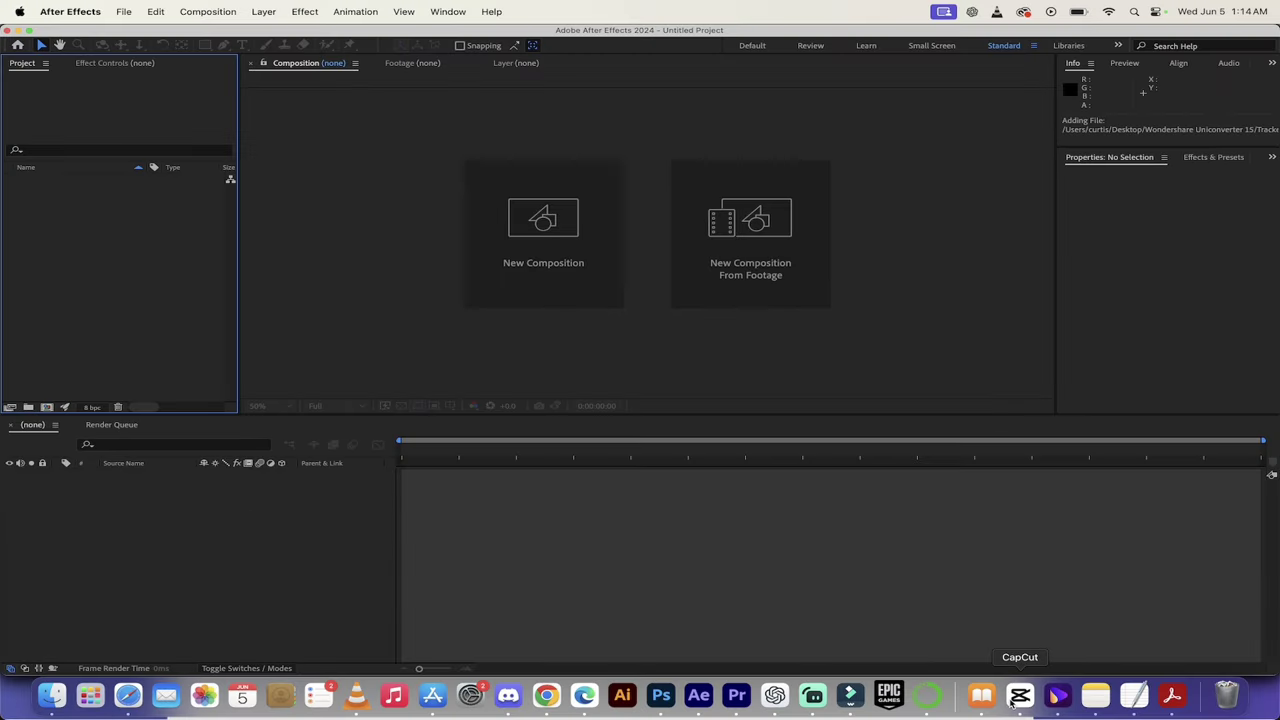
Add Tracker.mkv from the Desktop to the Converter list, allowing Desktop folder access.
{"action": "left_click", "coordinate": [1055, 703]}
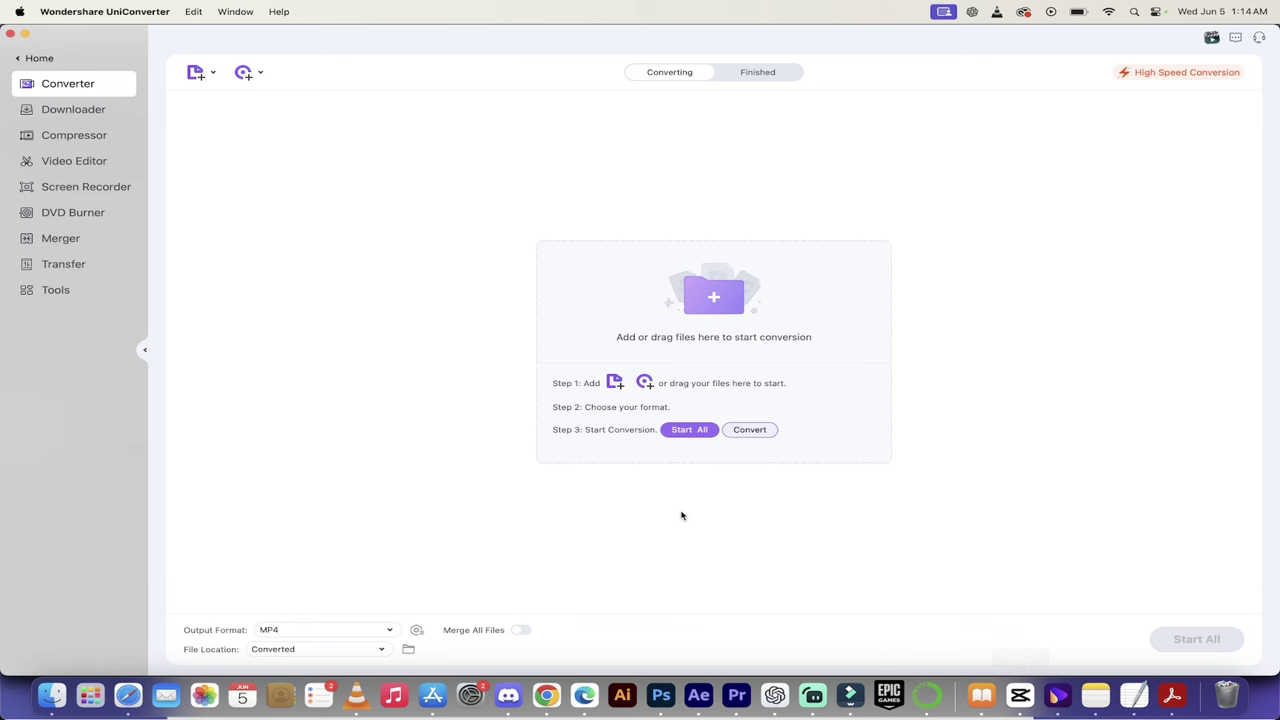
{"action": "left_click", "coordinate": [54, 705]}
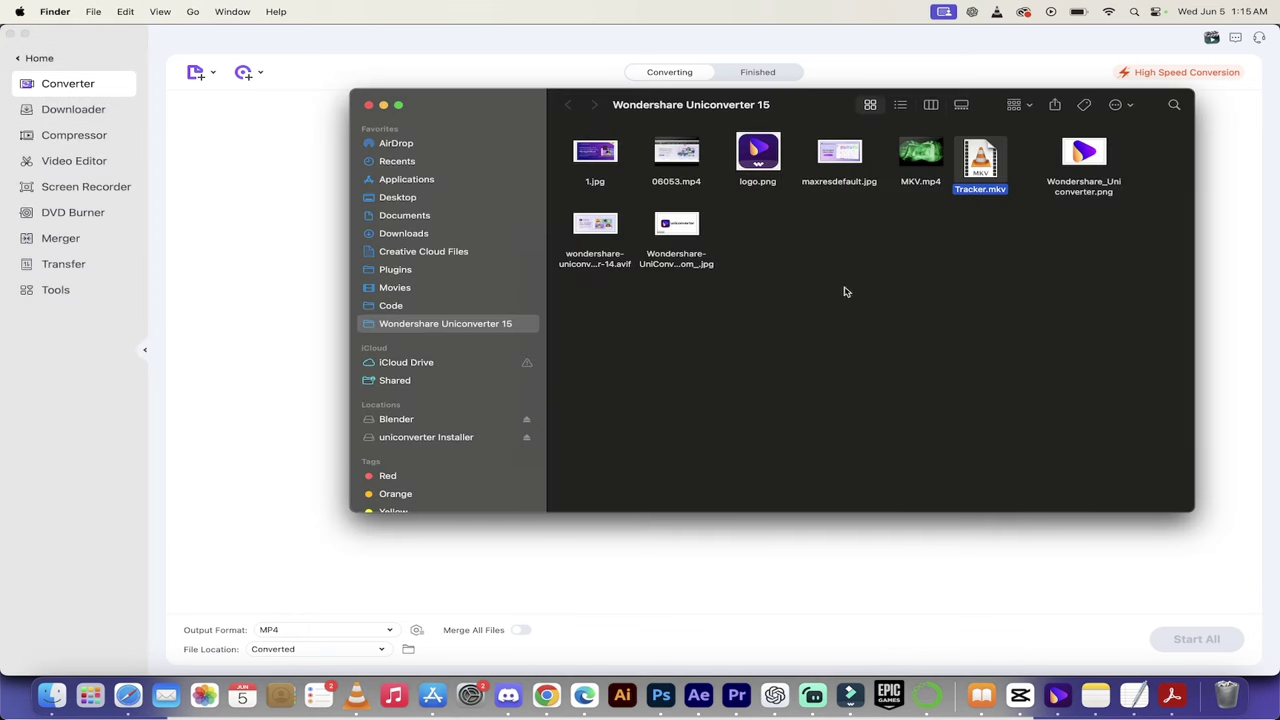
{"action": "left_click_drag", "start_coordinate": [988, 152], "coordinate": [610, 380]}
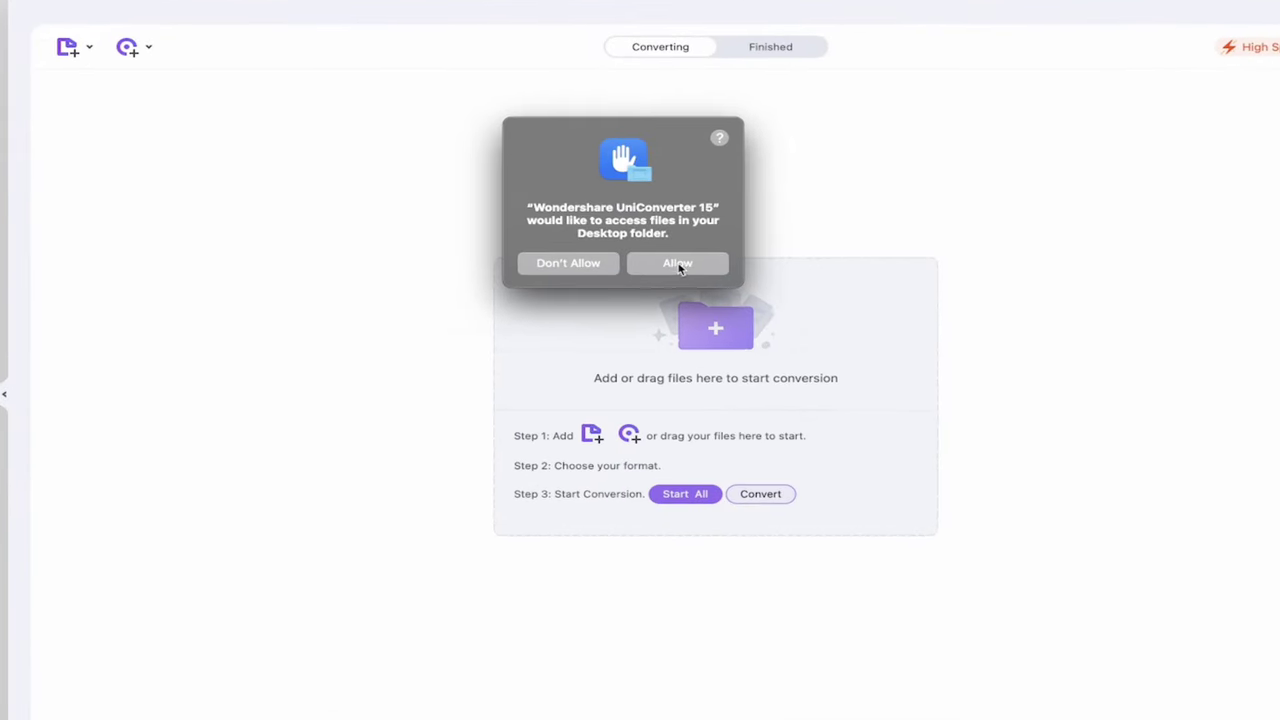
{"action": "left_click", "coordinate": [677, 264]}
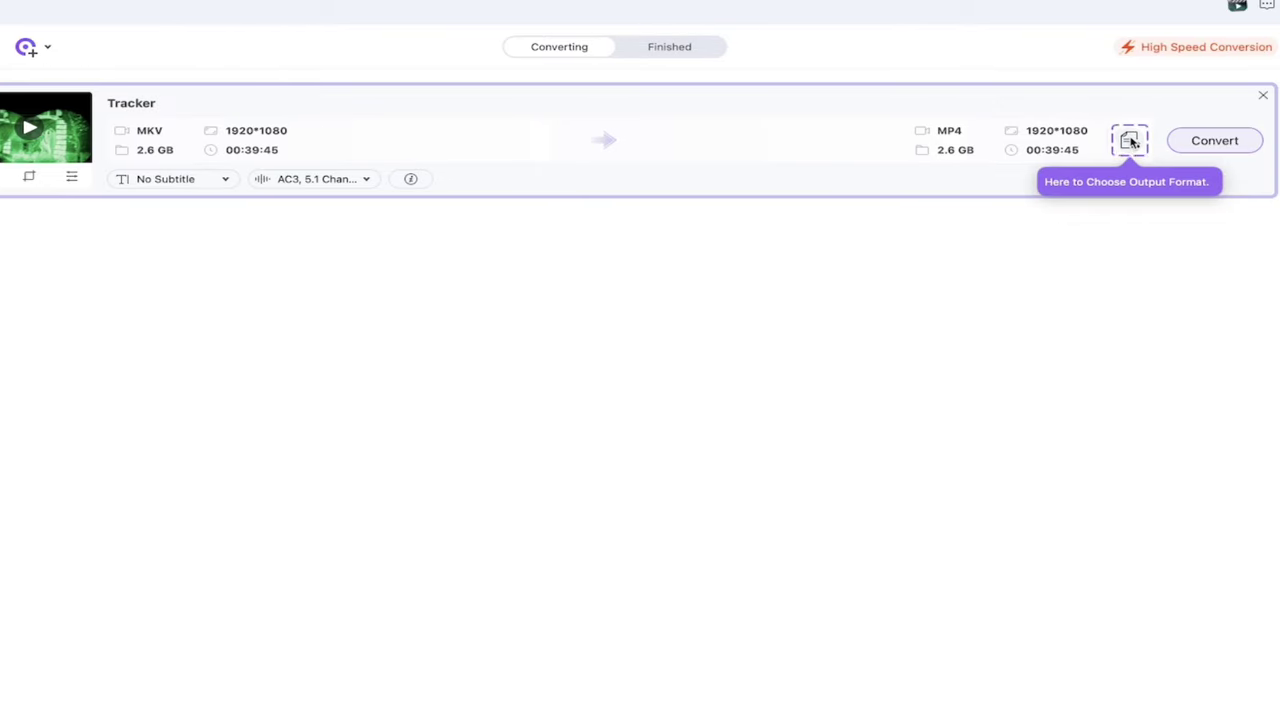
Create and save a custom MP4 output preset titled 'MKV To MP4' for Tracker.
{"action": "left_click", "coordinate": [1131, 141]}
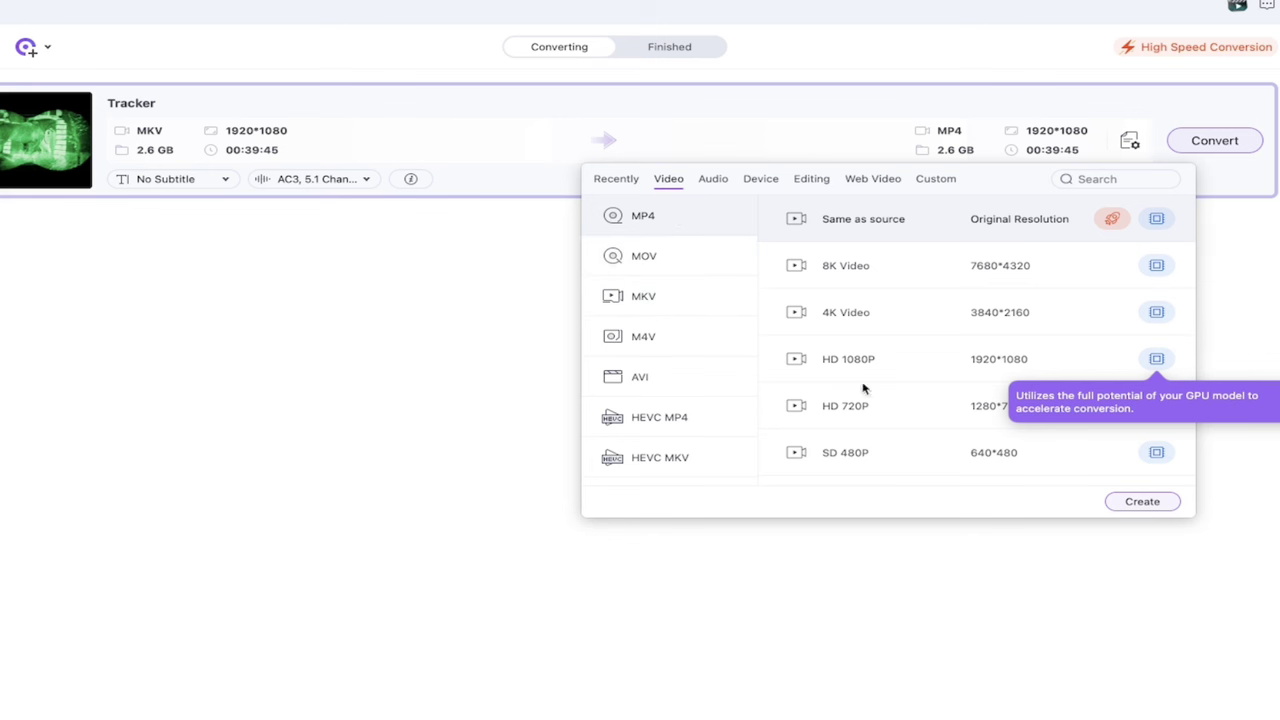
{"action": "left_click", "coordinate": [1140, 499]}
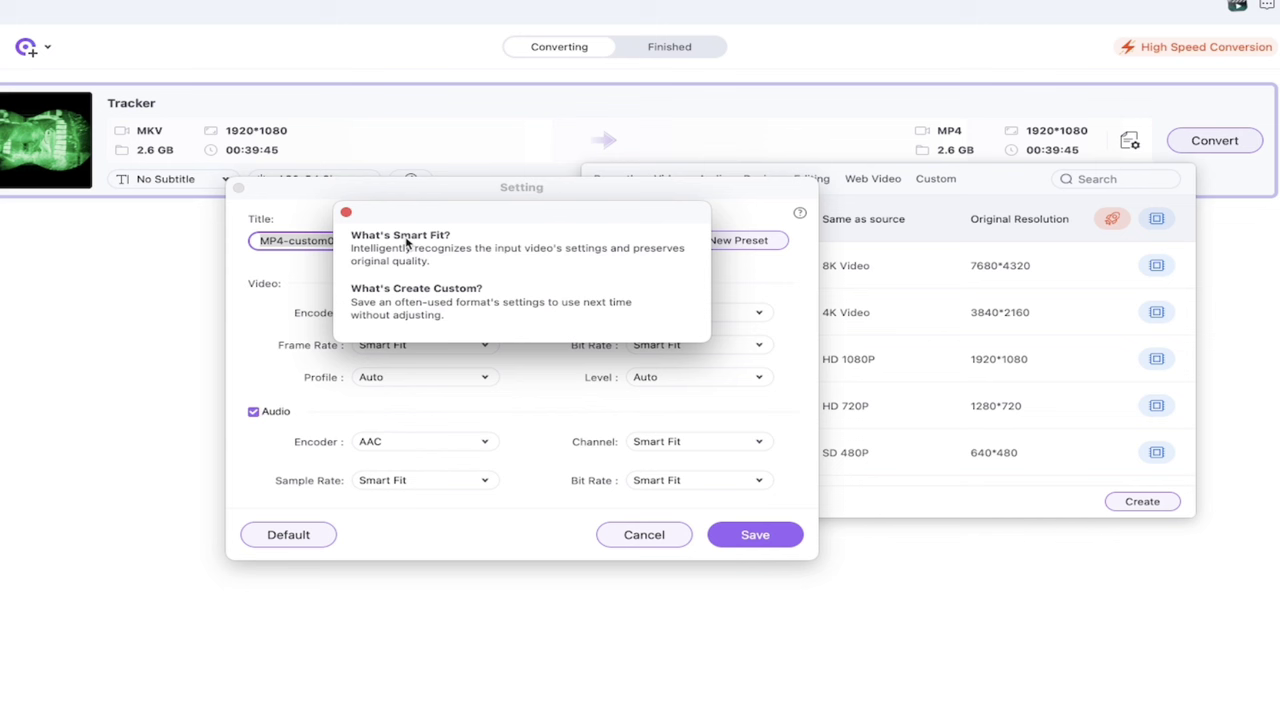
{"action": "left_click", "coordinate": [345, 214]}
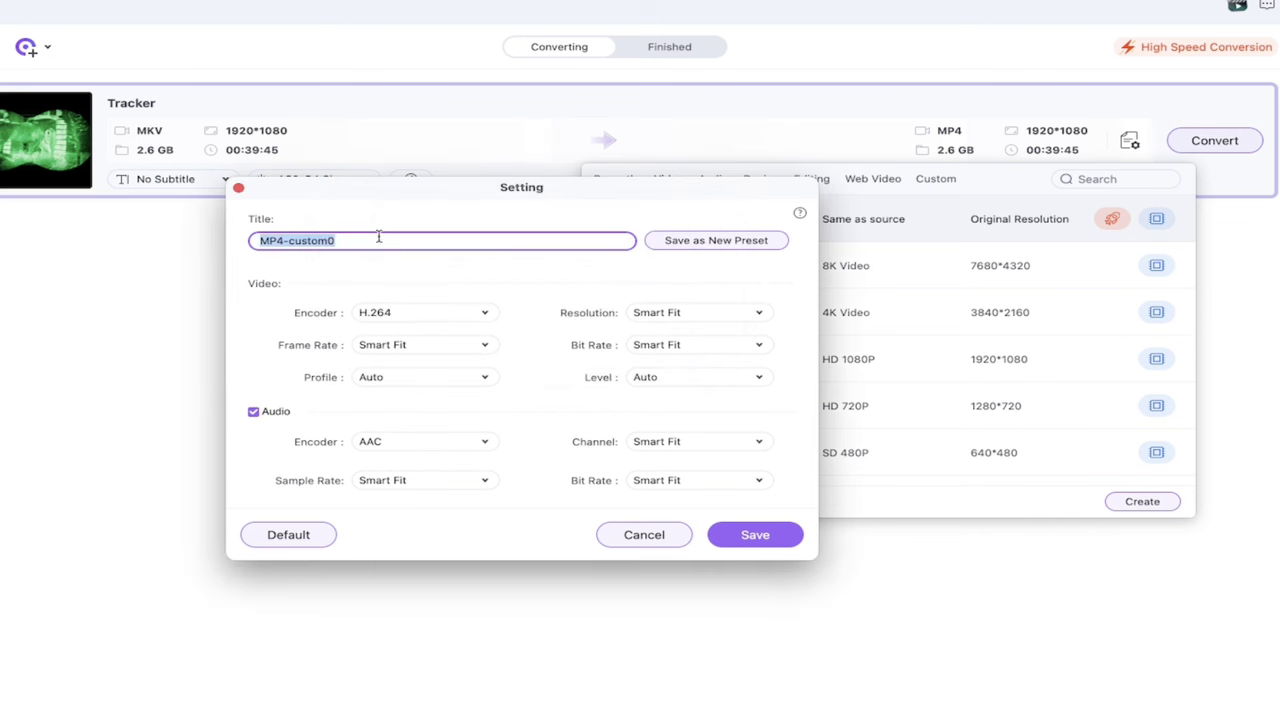
{"action": "triple_click", "coordinate": [363, 240]}
{"action": "type", "text": "M"}
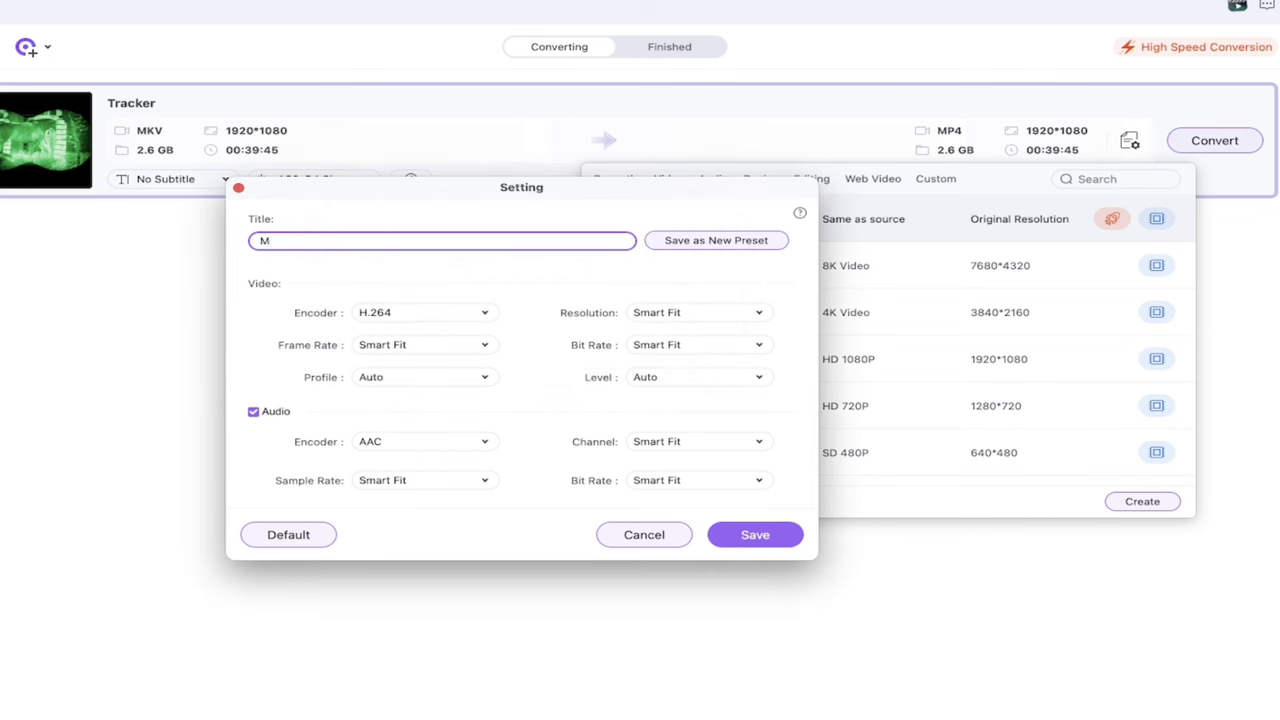
{"action": "type", "text": "KV To MP4"}
{"action": "left_click", "coordinate": [752, 536]}
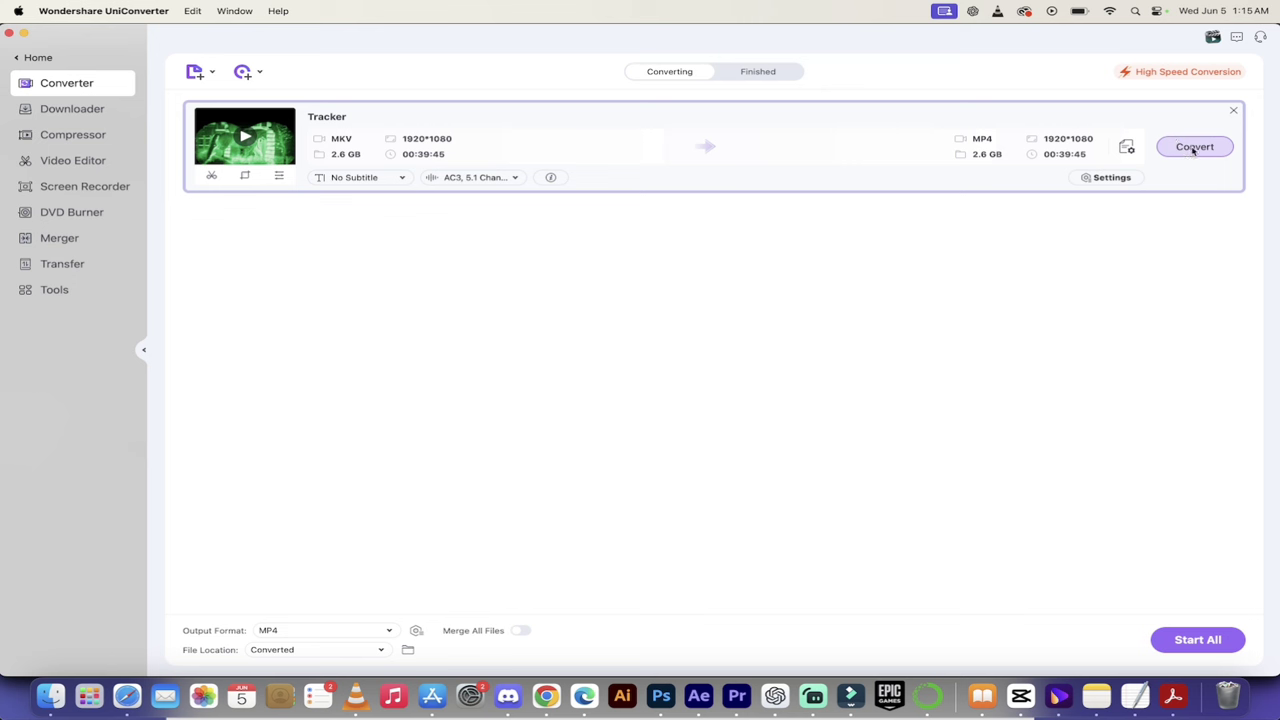
Convert Tracker and view it in the Finished list as a 2.4 GB 1920×1080 MP4.
{"action": "left_click", "coordinate": [1193, 149]}
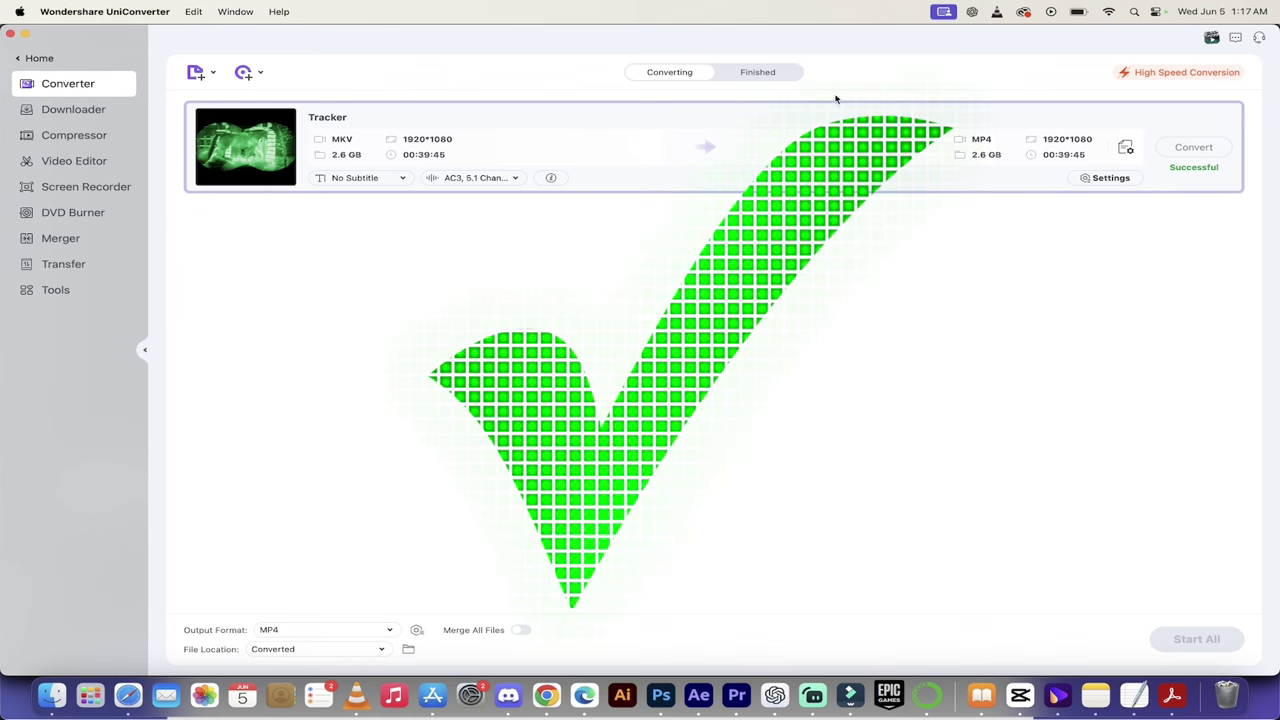
{"action": "left_click", "coordinate": [754, 74]}
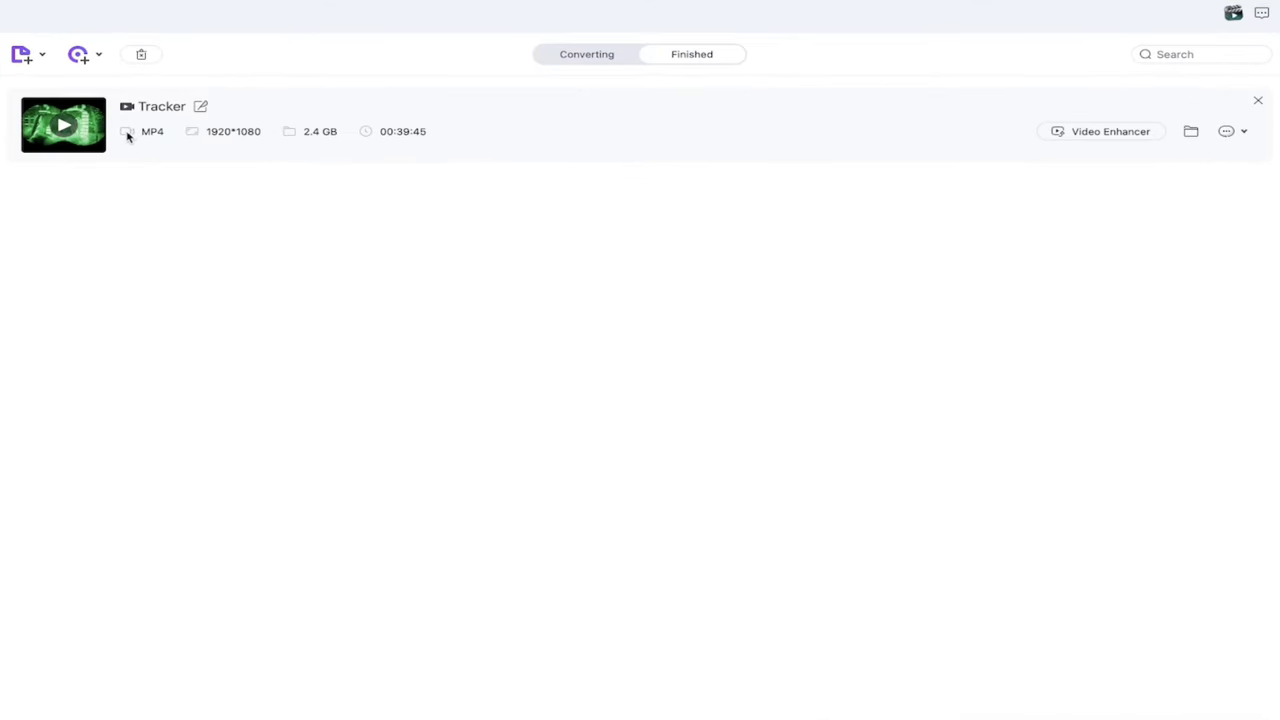
Import the converted Tracker.mp4 into Premiere Pro and build a Tracker sequence from it.
{"action": "left_click", "coordinate": [1191, 134]}
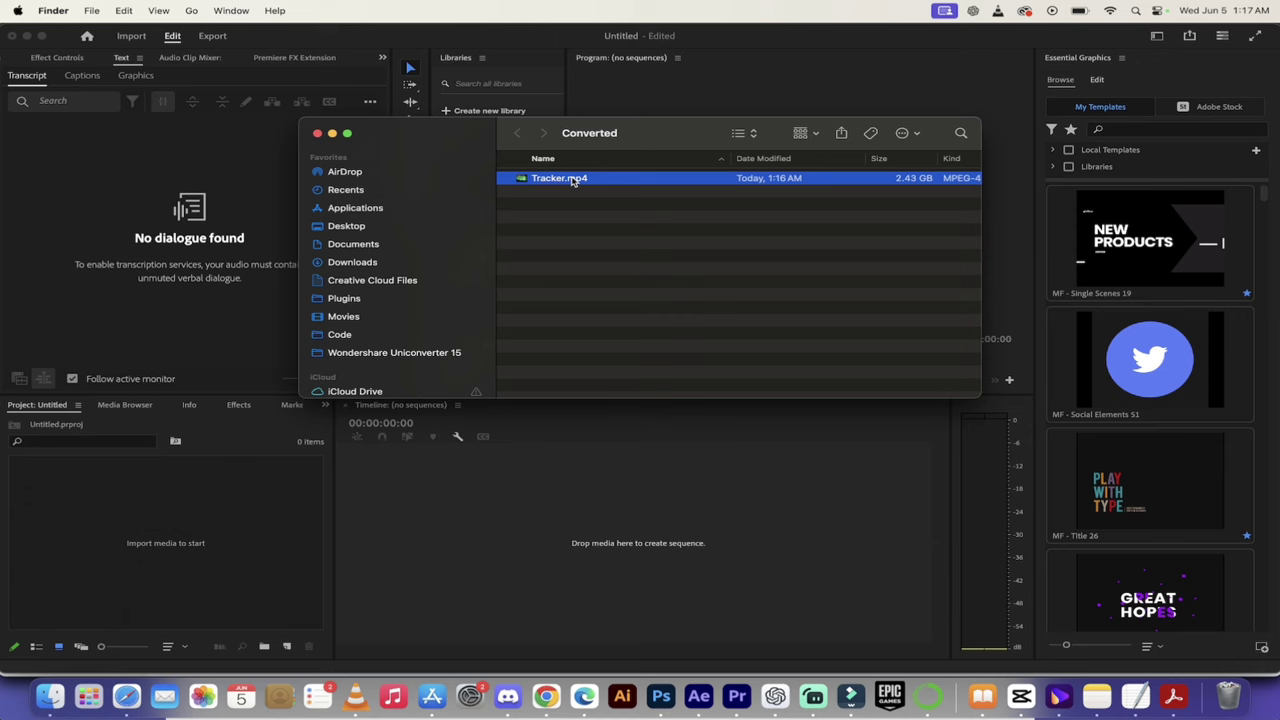
{"action": "left_click_drag", "start_coordinate": [577, 180], "coordinate": [198, 520]}
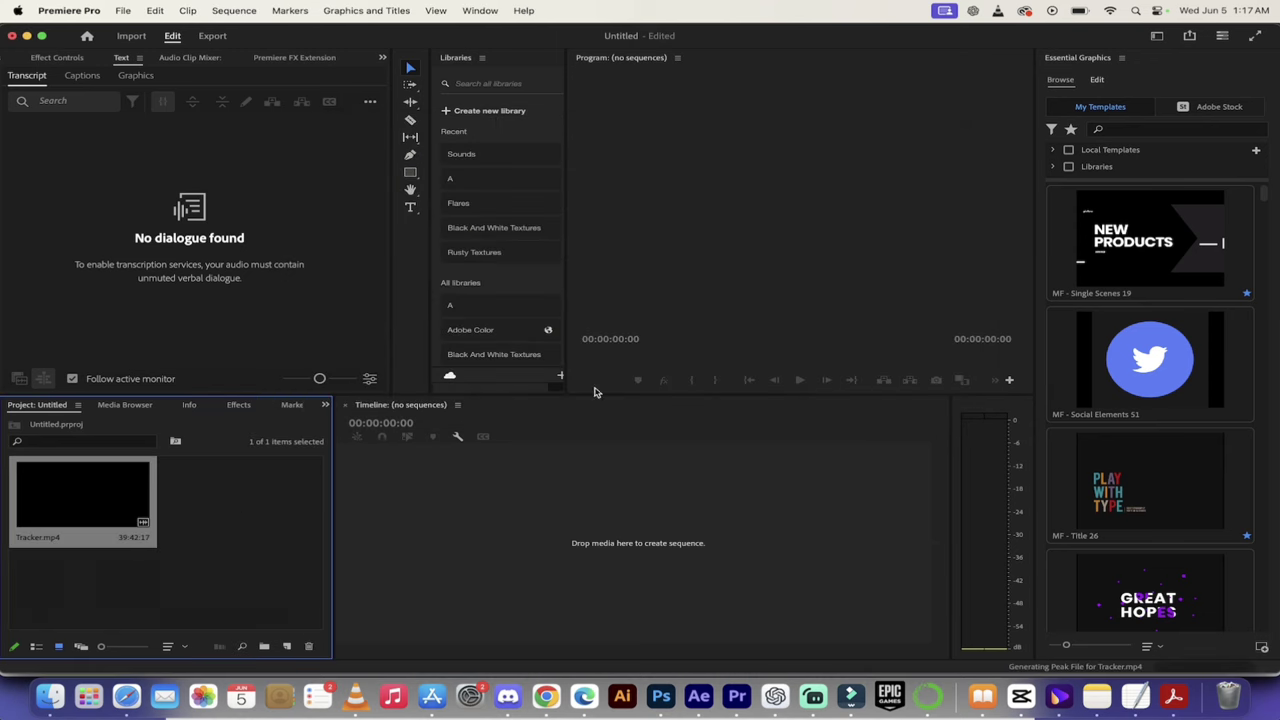
{"action": "left_click_drag", "start_coordinate": [92, 519], "coordinate": [559, 559]}
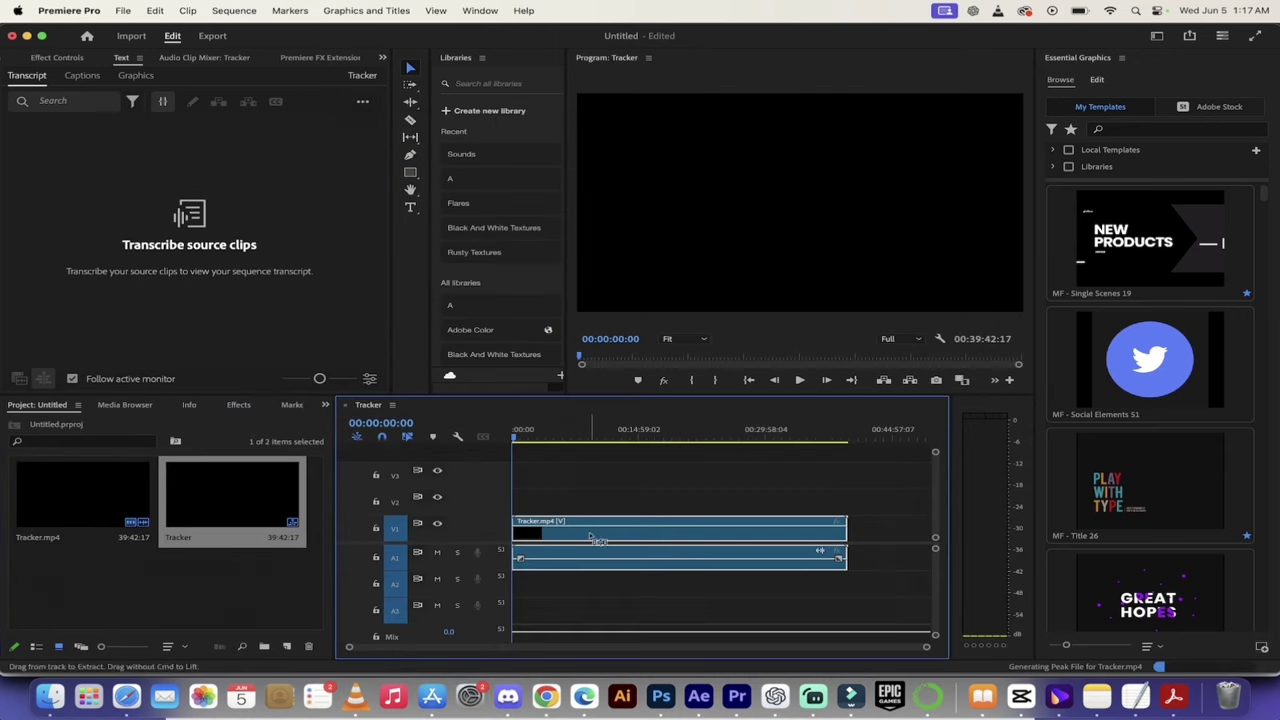
{"action": "key", "text": "super+Tab"}
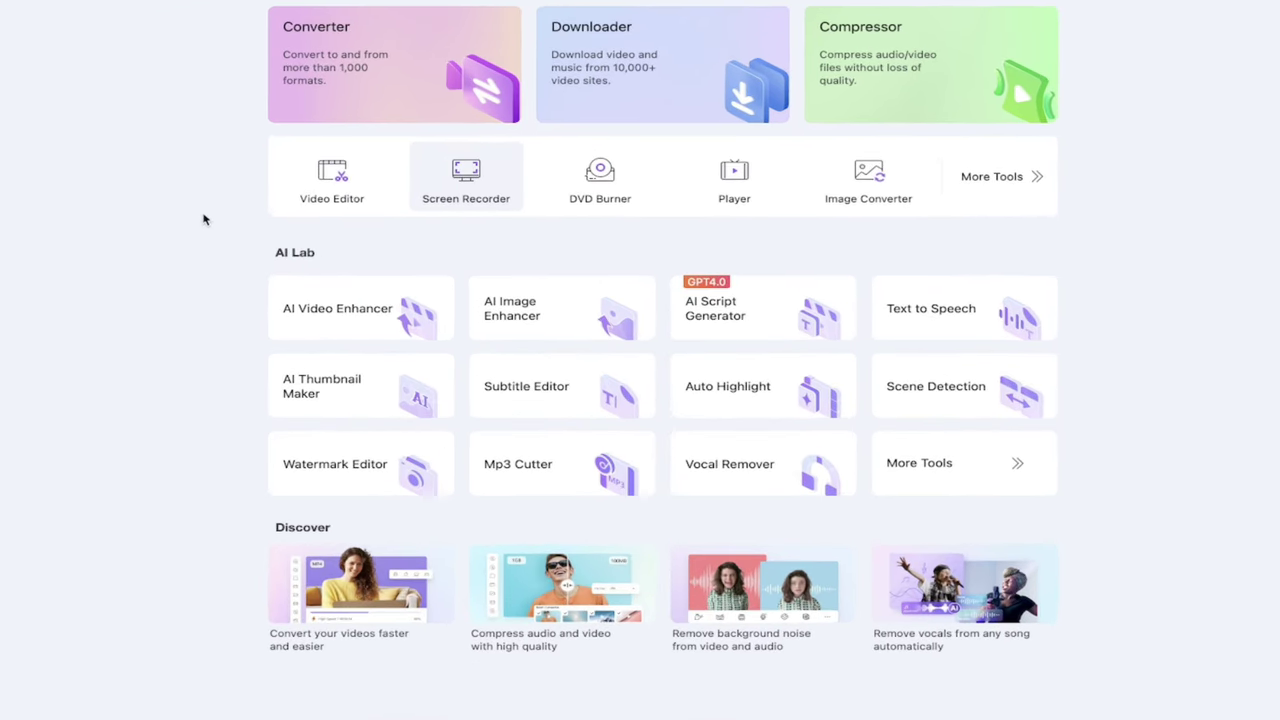
Open the Screen Recorder, showing the existing 8-second MP4 recording.
{"action": "left_click", "coordinate": [463, 180]}
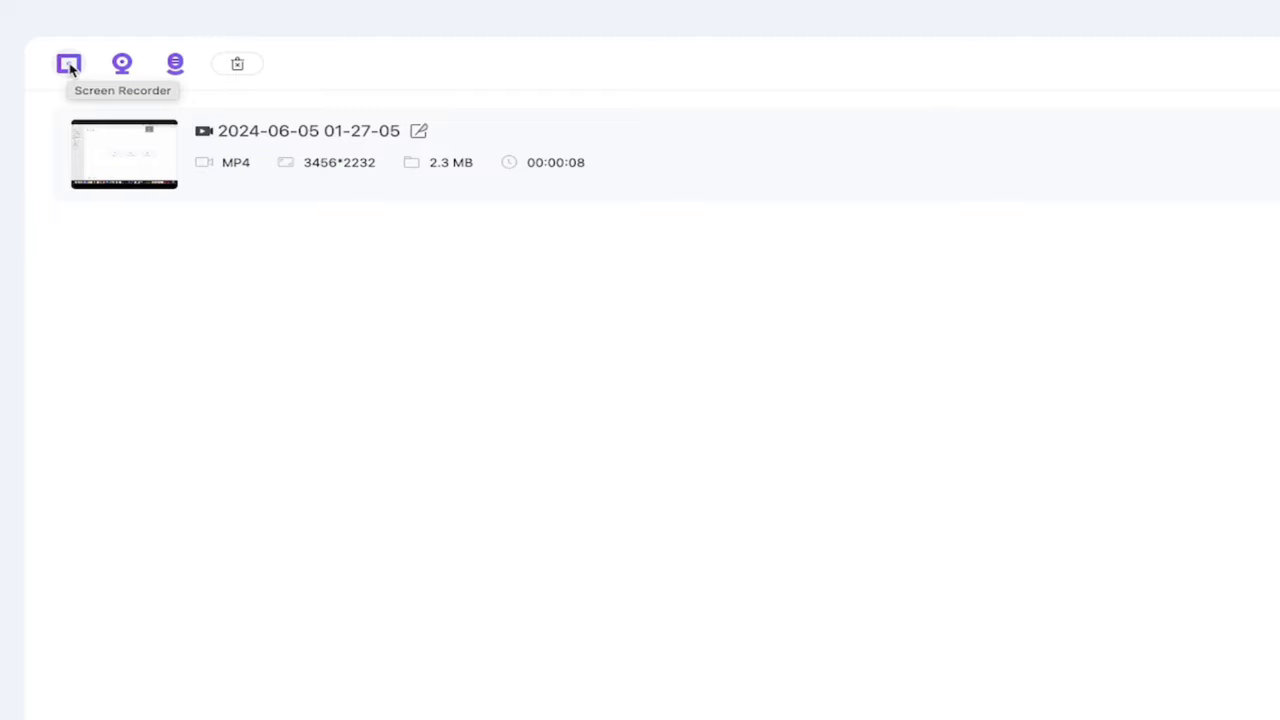
Set screen capture to Full Screen (3456×2234) with audio from the MacBook Pro Microphone.
{"action": "left_click", "coordinate": [69, 65]}
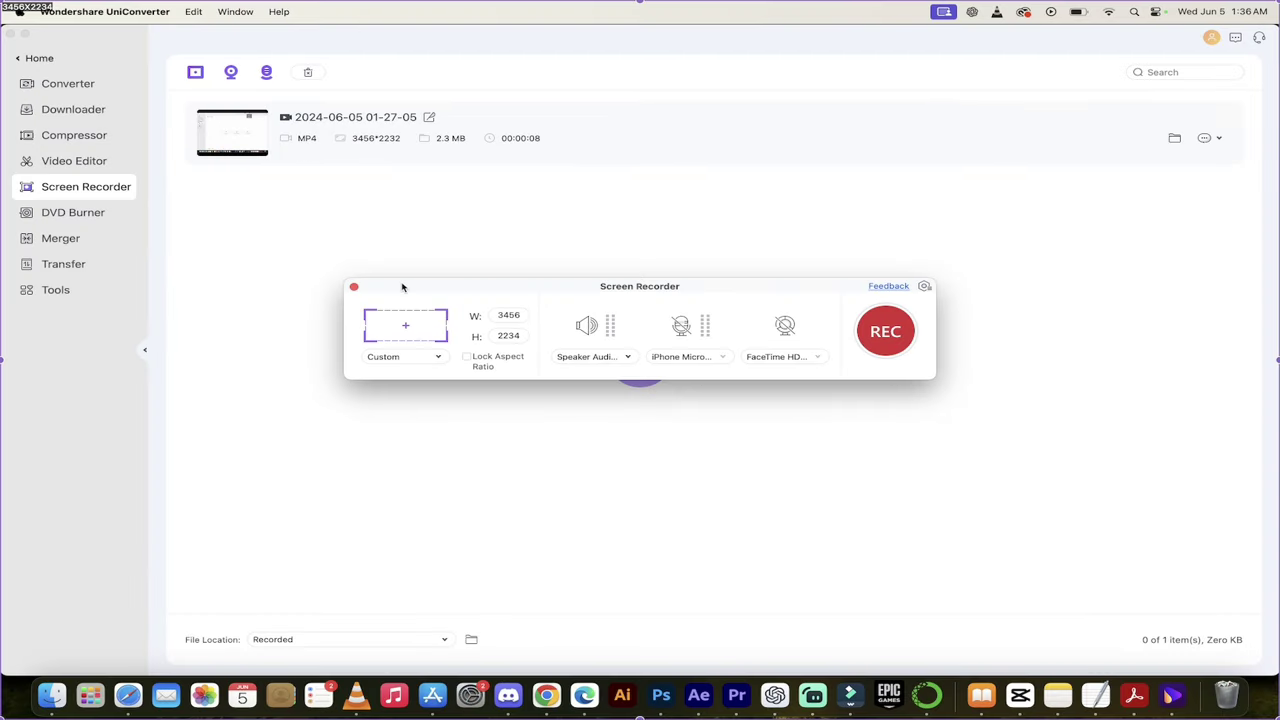
{"action": "left_click", "coordinate": [420, 357]}
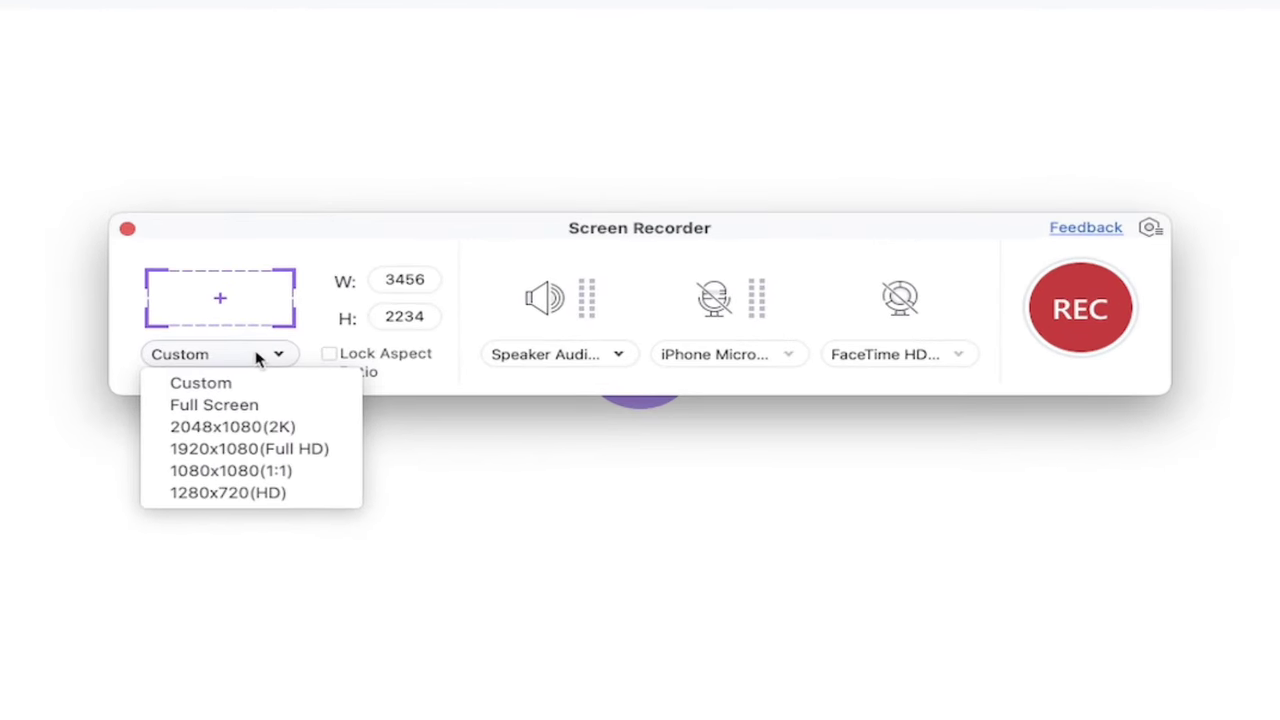
{"action": "left_click", "coordinate": [216, 404]}
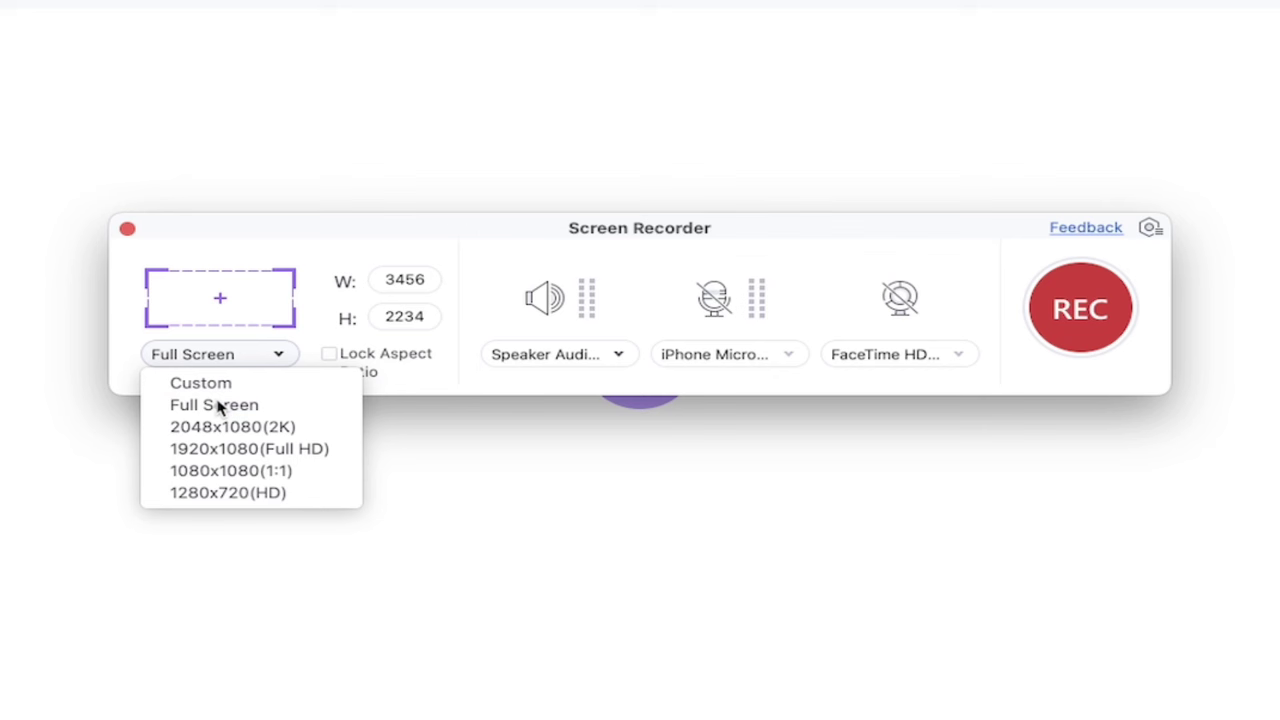
{"action": "left_click", "coordinate": [279, 356]}
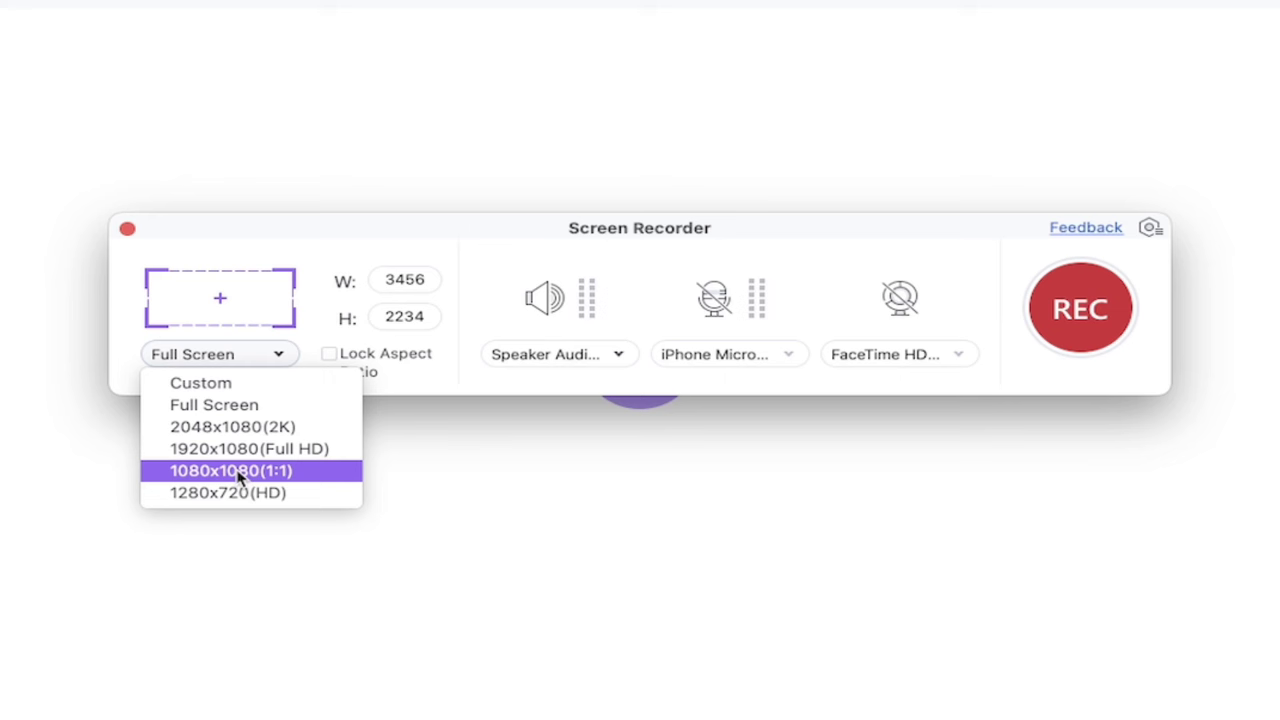
{"action": "left_click", "coordinate": [264, 249]}
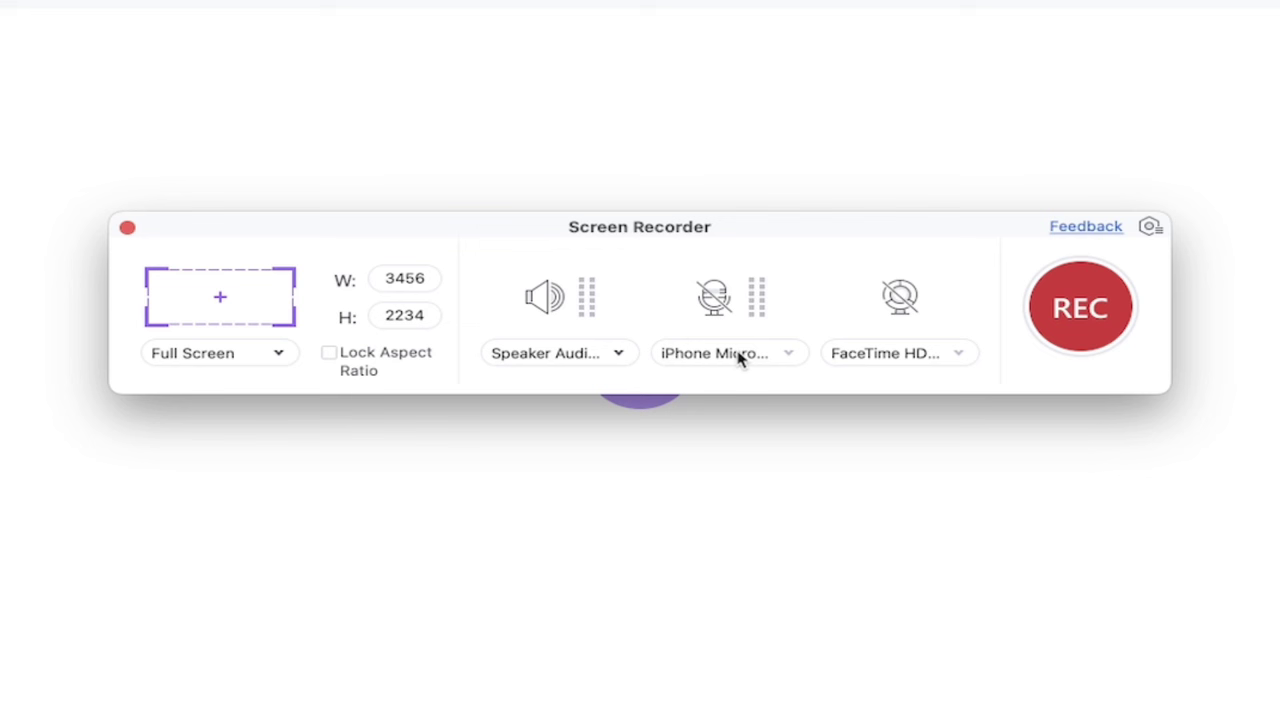
{"action": "left_click", "coordinate": [716, 298]}
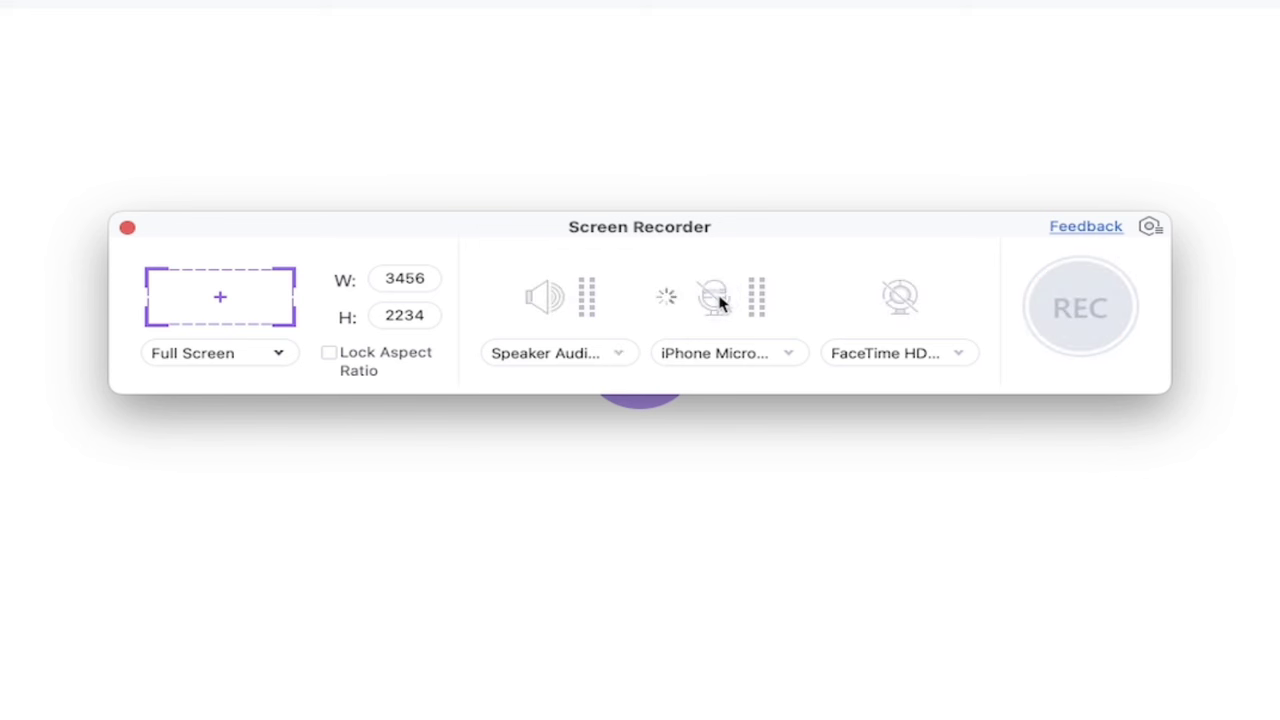
{"action": "left_click", "coordinate": [746, 358]}
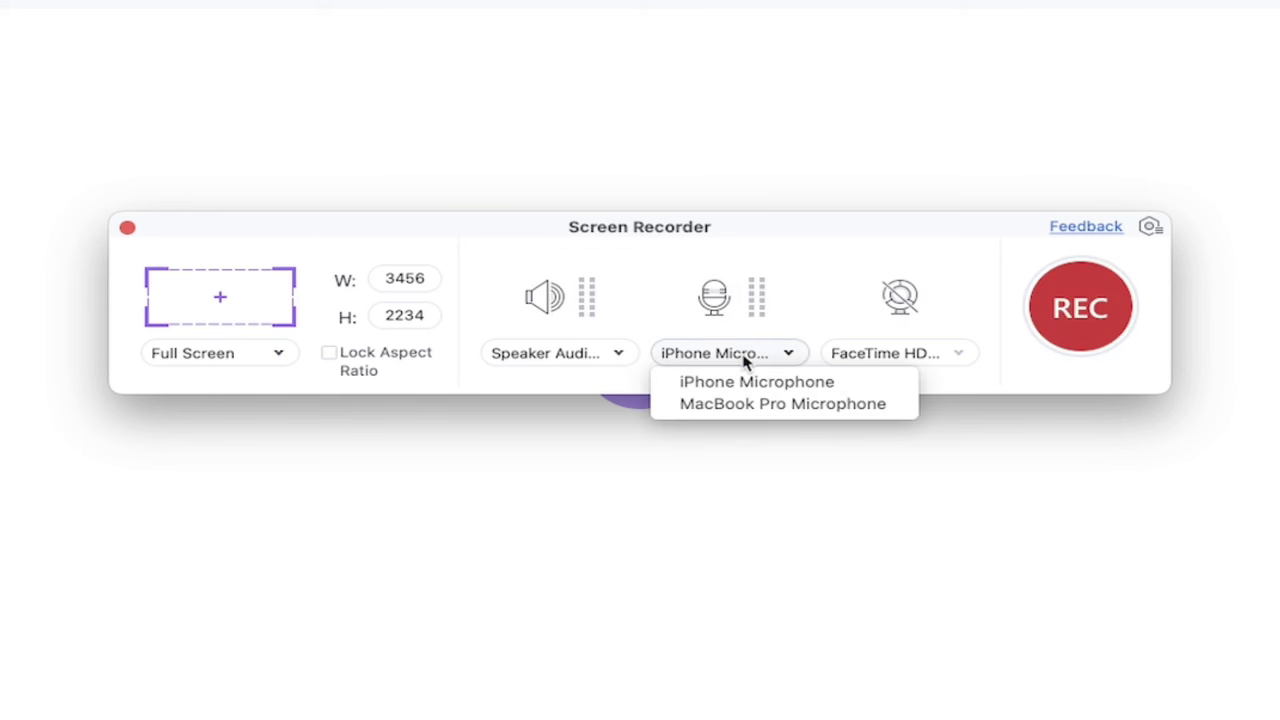
{"action": "left_click", "coordinate": [789, 408]}
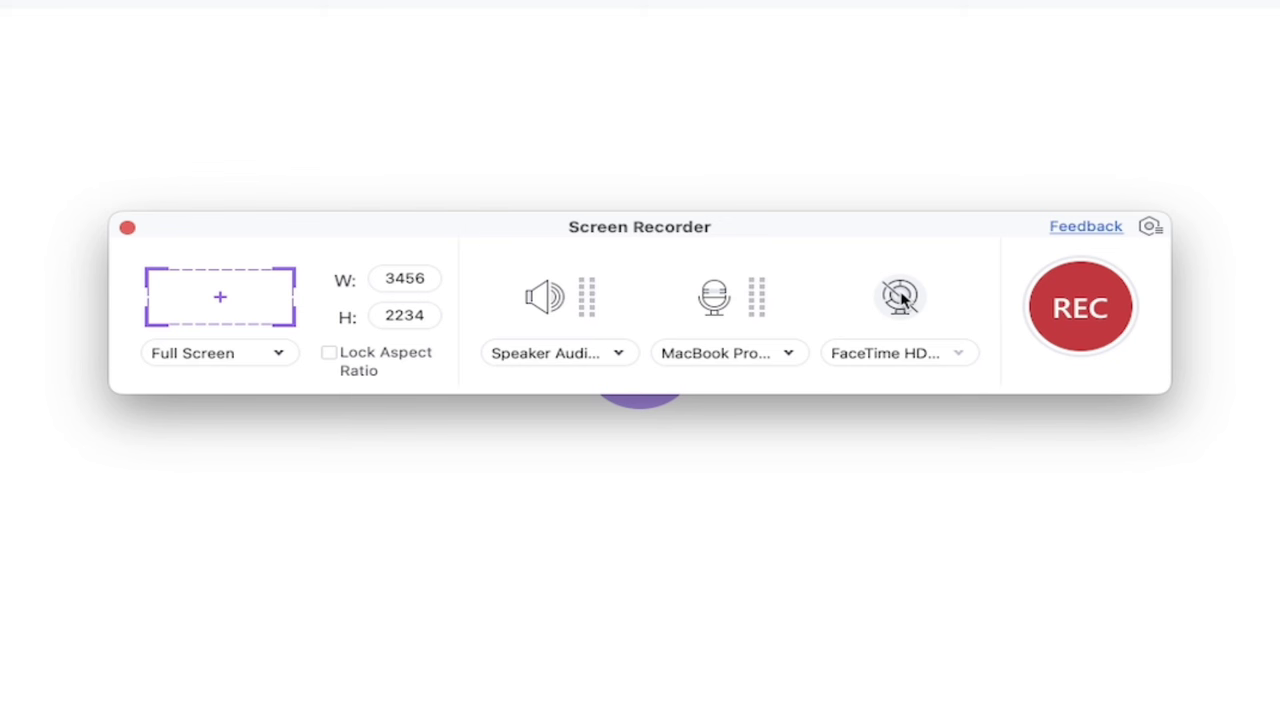
Start the screen recording and add LowRes-LowLight.mp4 to the AI Video Enhancer.
{"action": "left_click", "coordinate": [1077, 318]}
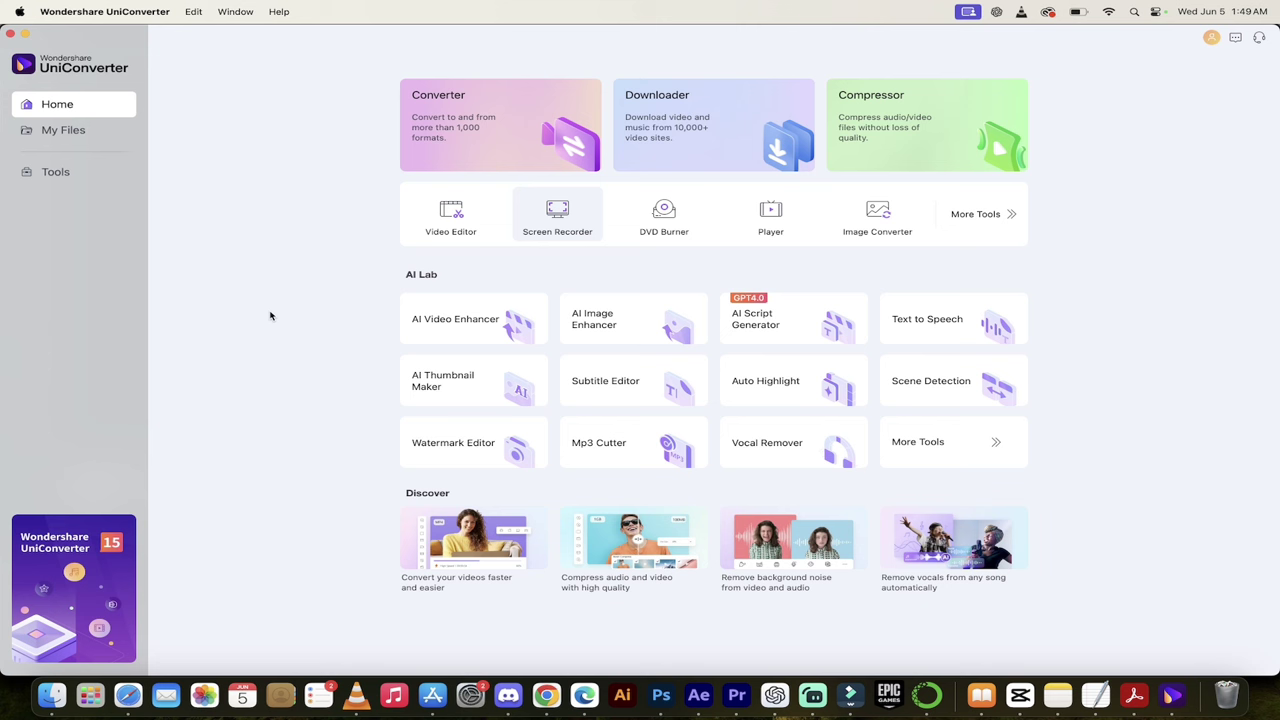
{"action": "left_click", "coordinate": [418, 332]}
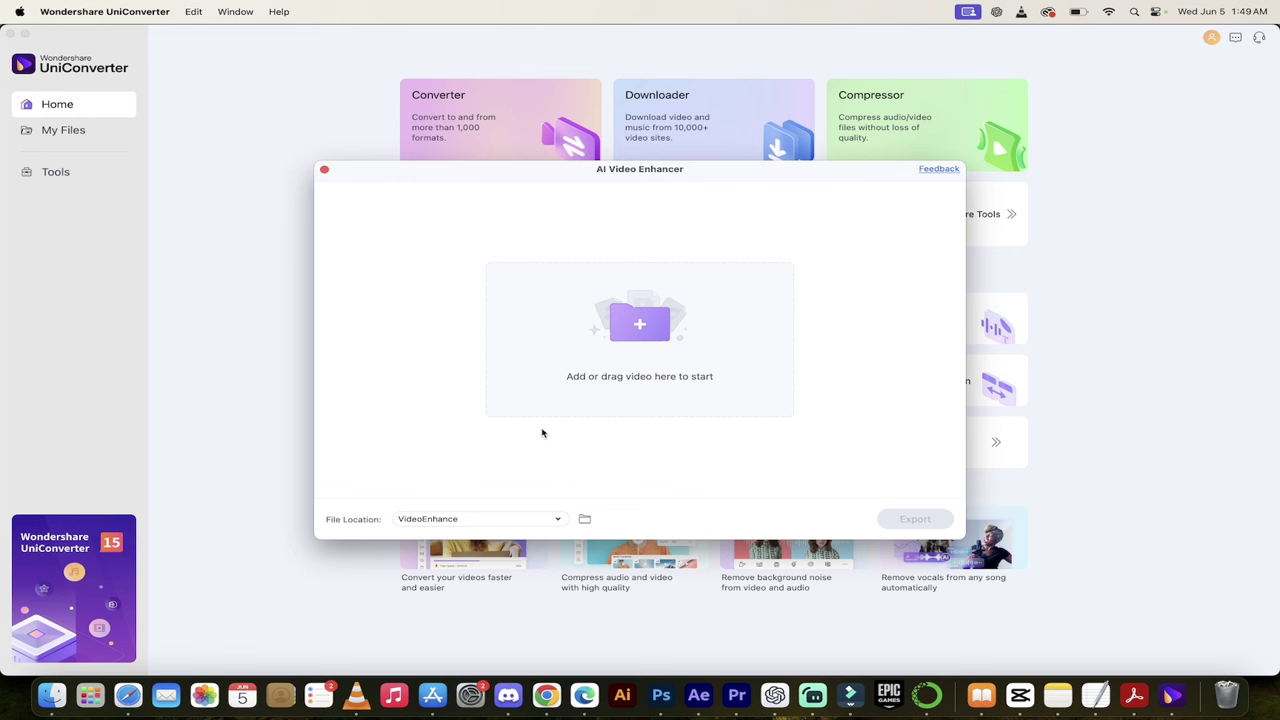
{"action": "left_click", "coordinate": [51, 696]}
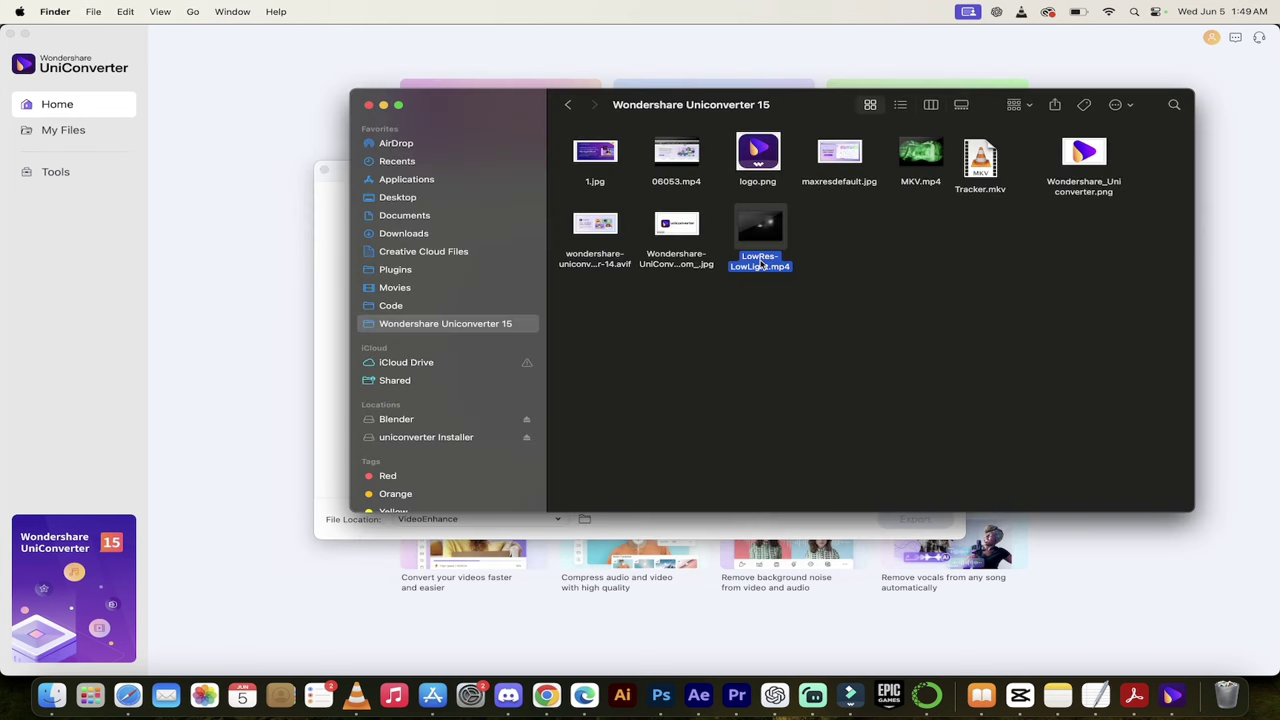
{"action": "left_click_drag", "start_coordinate": [762, 264], "coordinate": [616, 350]}
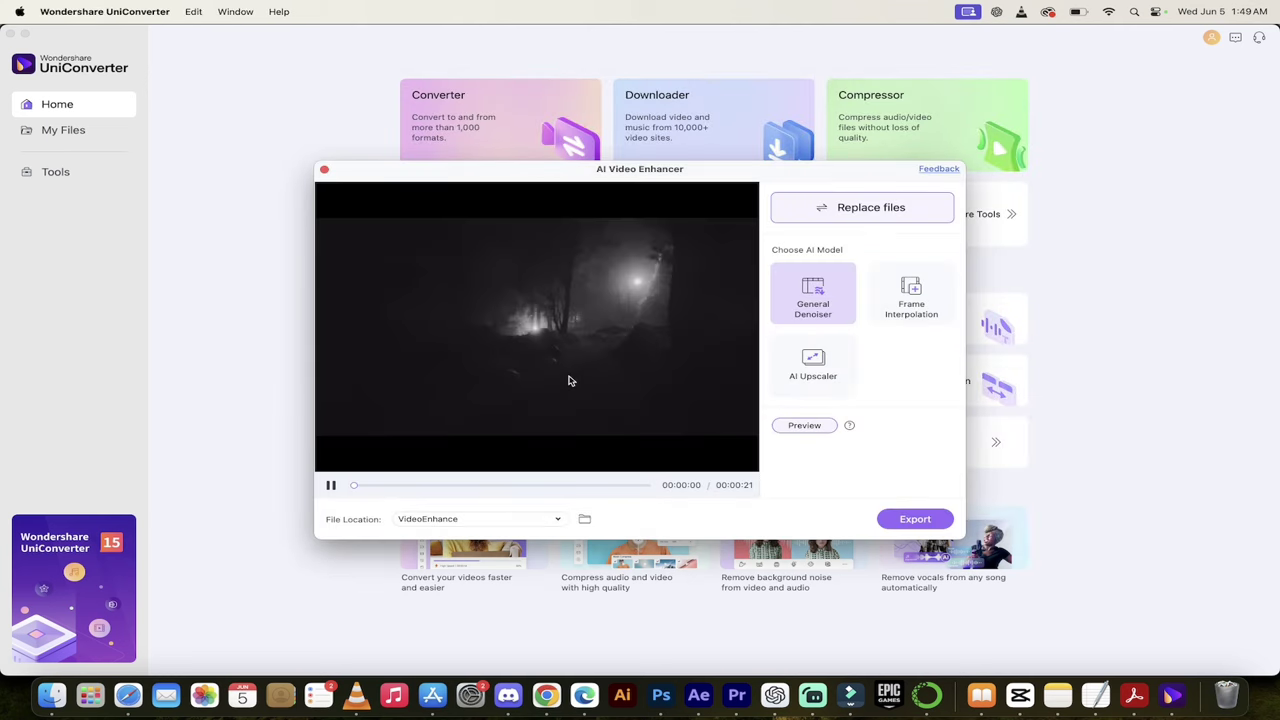
Play and pause the clip preview, stopping at 3 seconds.
{"action": "left_click", "coordinate": [551, 445]}
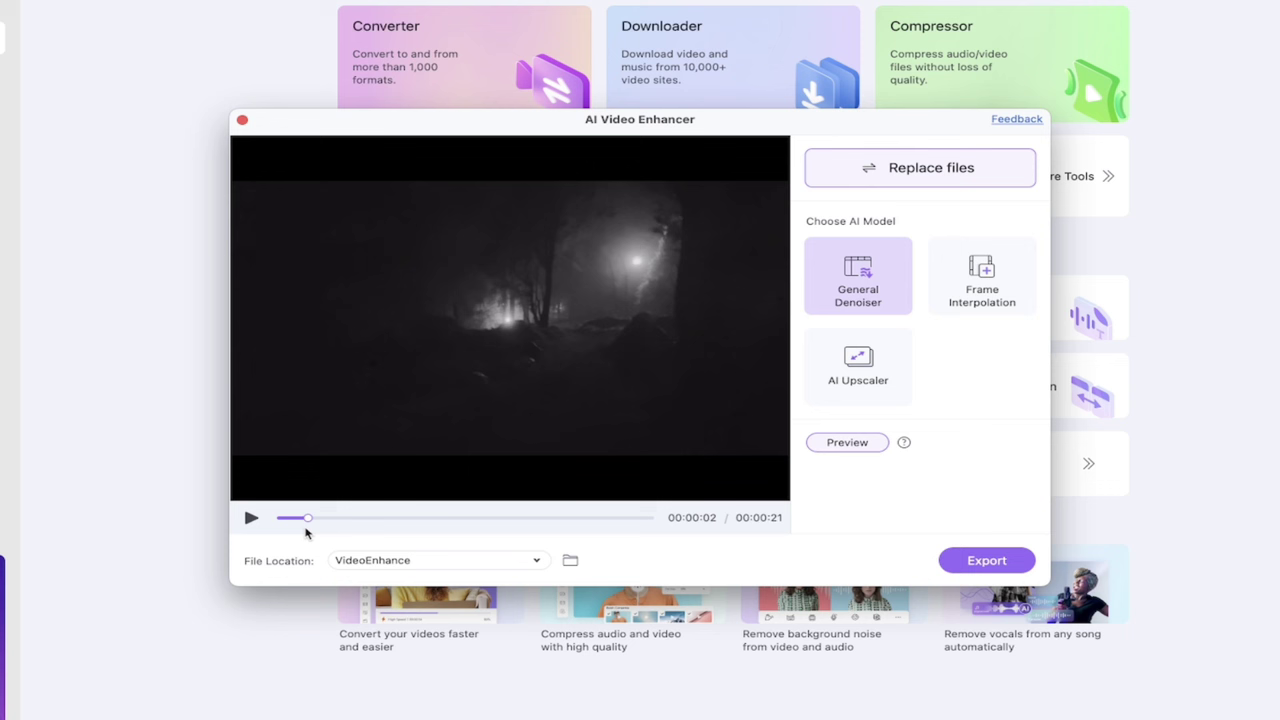
{"action": "left_click", "coordinate": [251, 518]}
{"action": "left_click", "coordinate": [251, 520]}
Upscale the clip with AI Upscaler at 4X (2560*1440) and export it as LowRes-LowLight(1).mp4.
{"action": "left_click", "coordinate": [862, 370]}
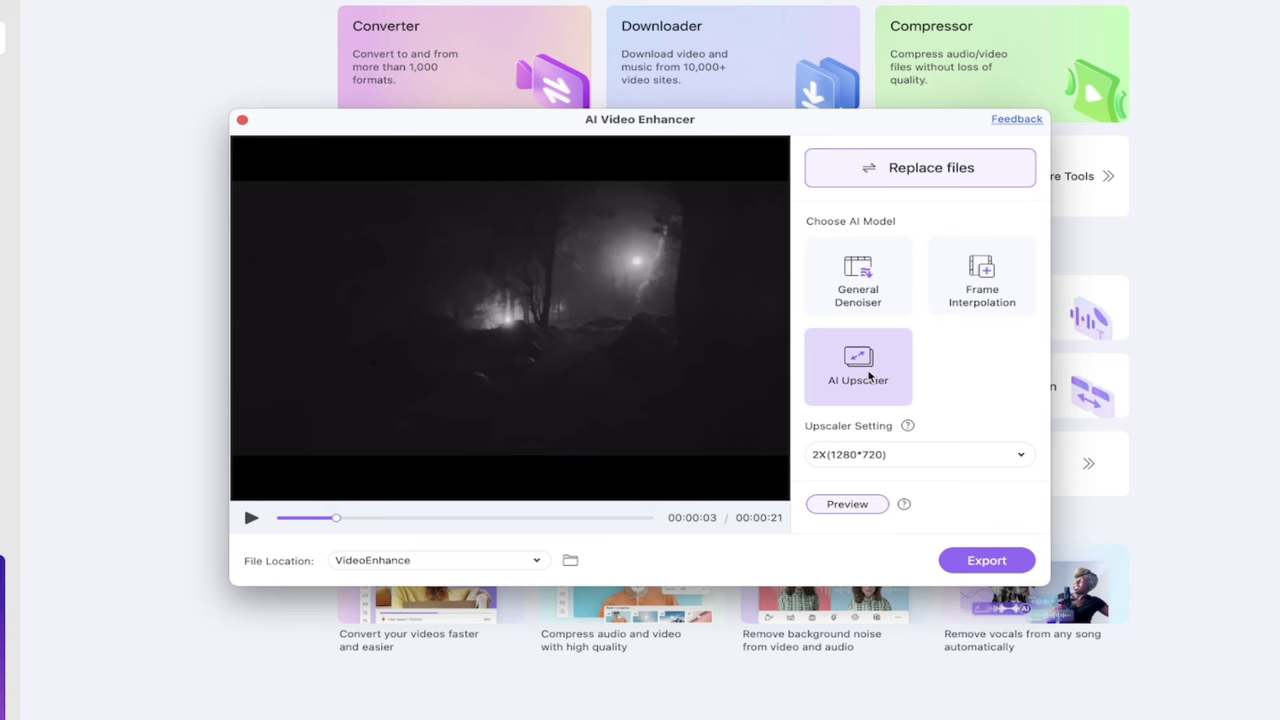
{"action": "left_click", "coordinate": [900, 457]}
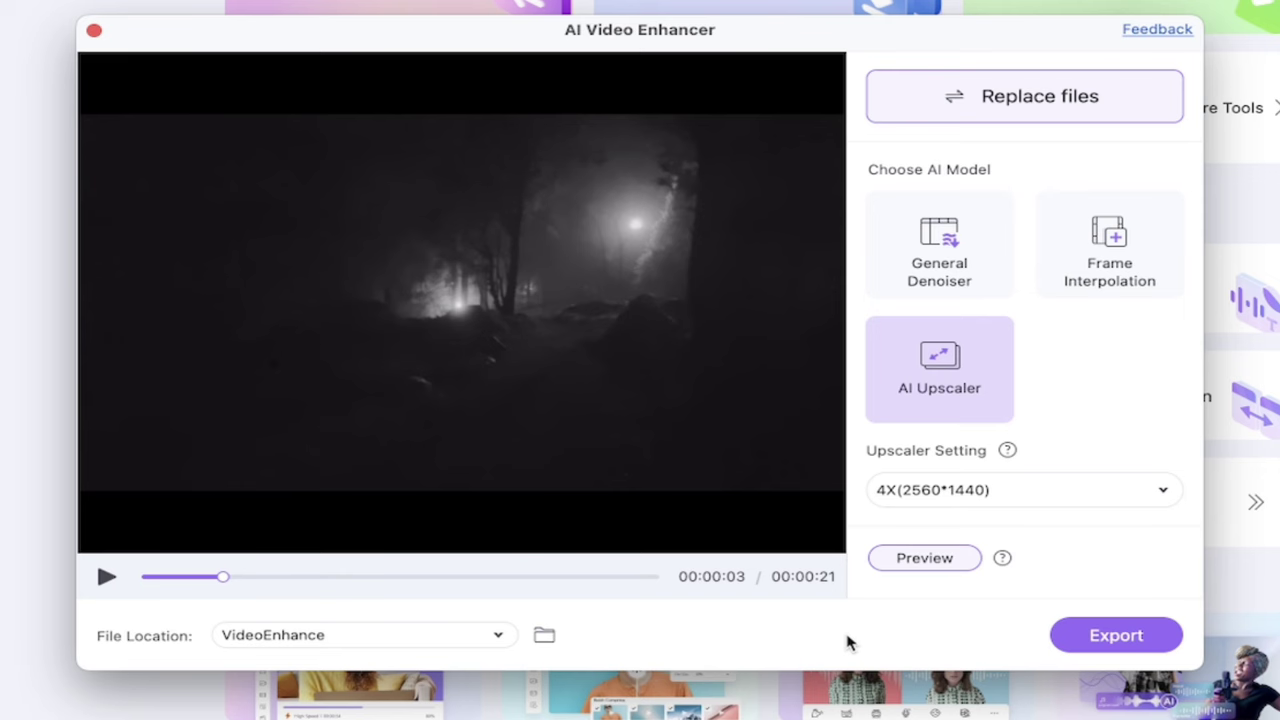
{"action": "left_click", "coordinate": [1116, 638]}
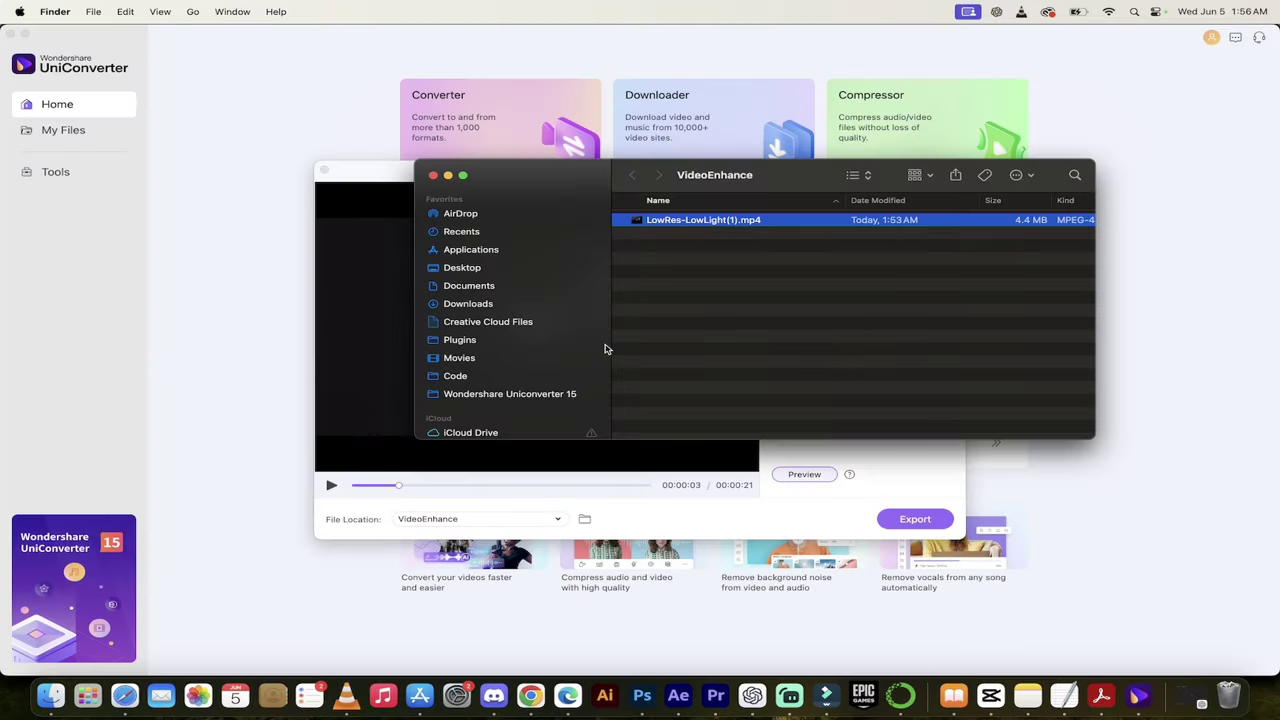
Open Get Info for LowRes-LowLight(1).mp4 in the VideoEnhance folder to check its 2560×1440 dimensions.
{"action": "left_click_drag", "start_coordinate": [538, 182], "coordinate": [456, 214]}
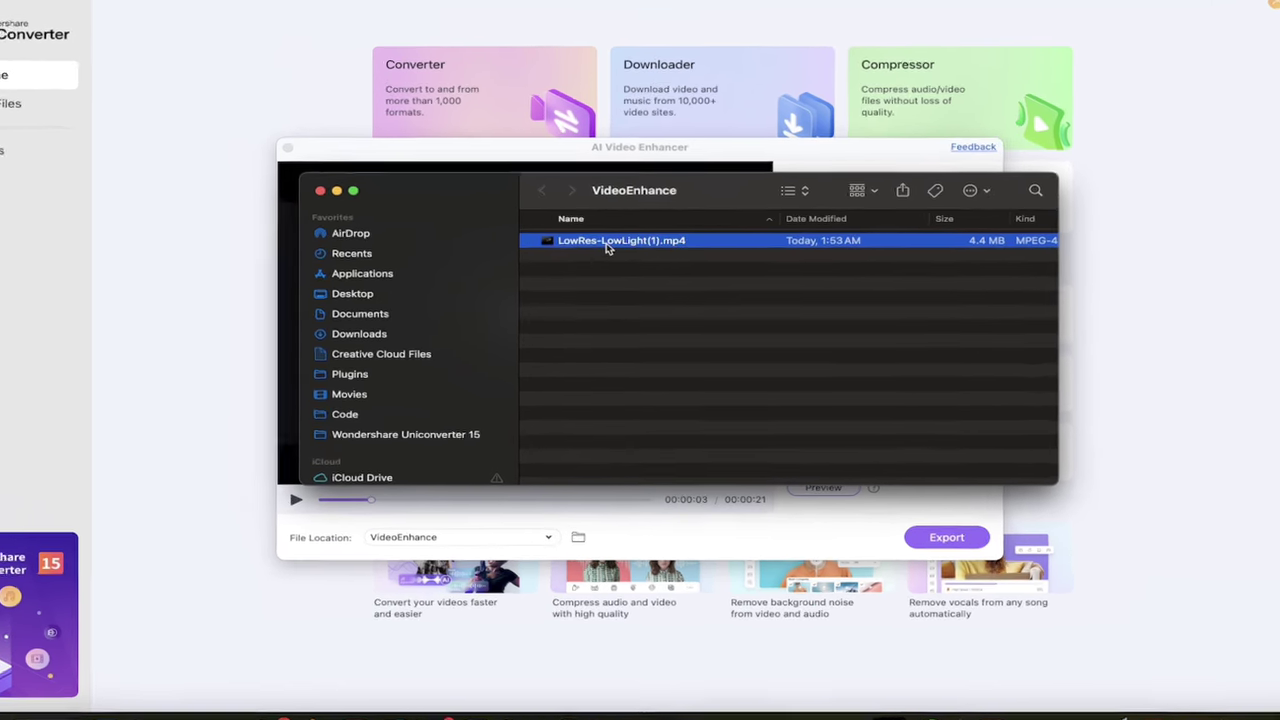
{"action": "right_click", "coordinate": [607, 256]}
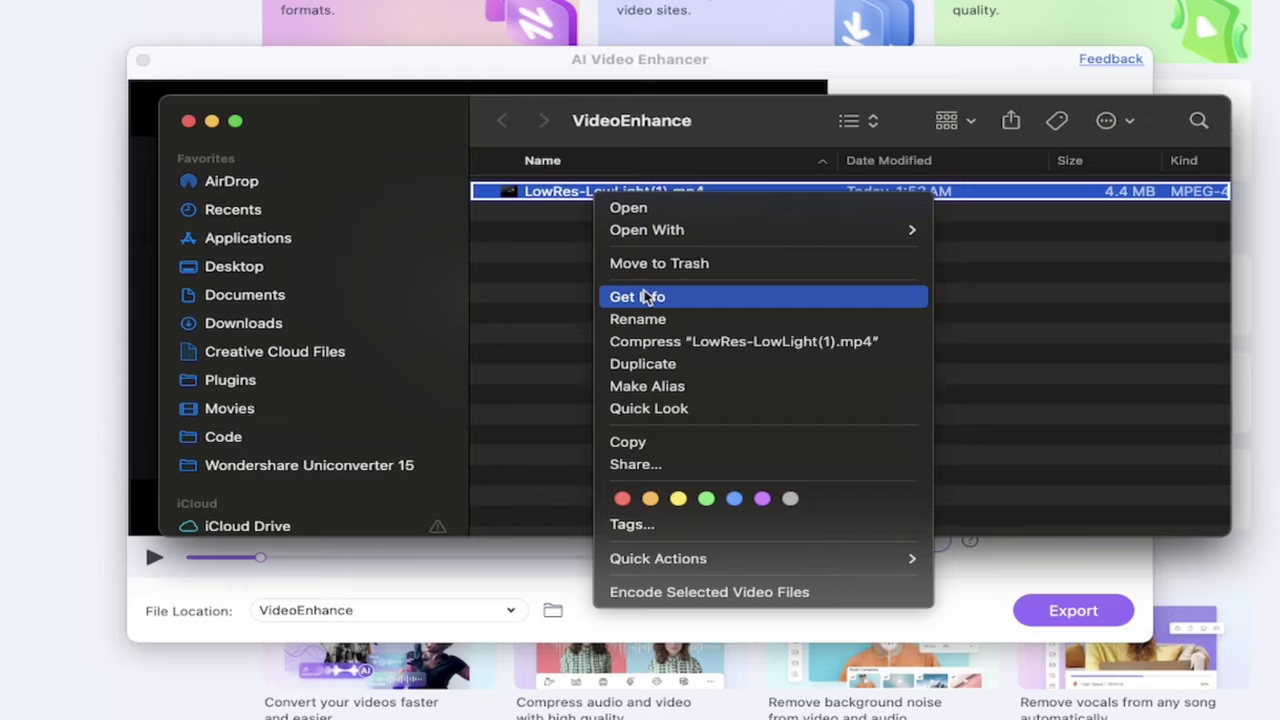
{"action": "left_click", "coordinate": [640, 296]}
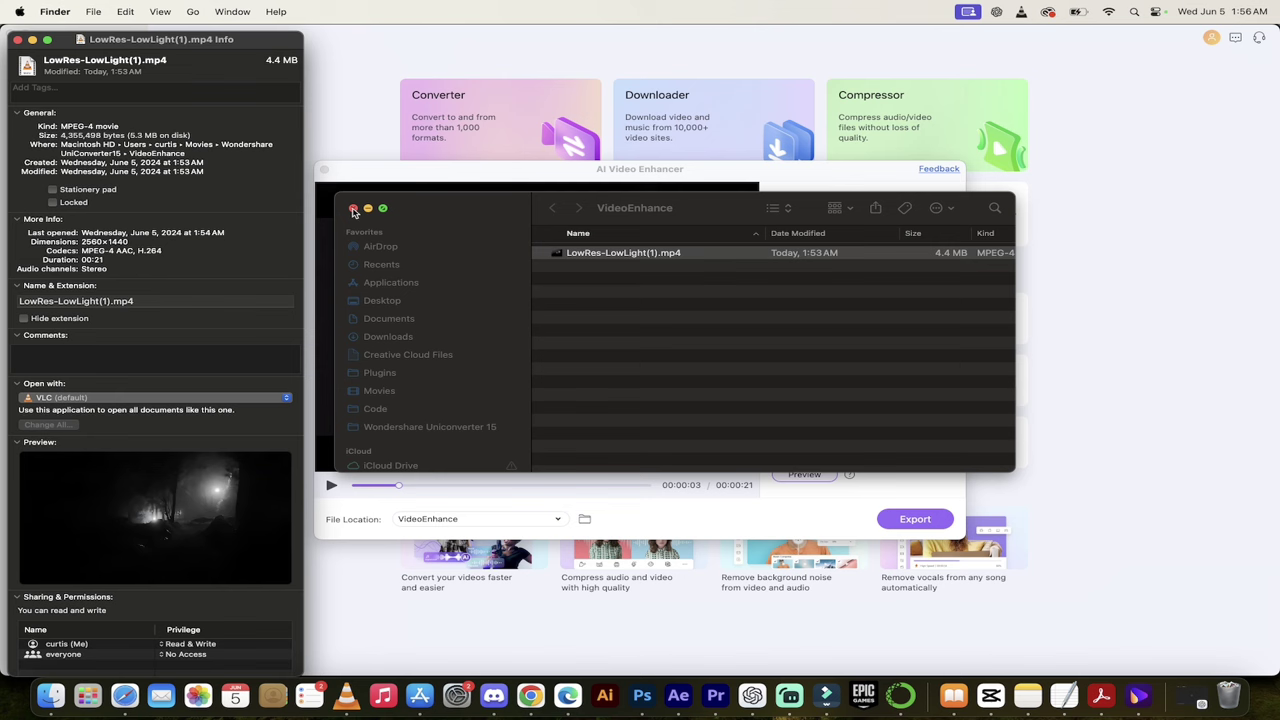
Play LowRes-LowLight(1).mp4 in VLC, then pause it.
{"action": "double_click", "coordinate": [596, 256]}
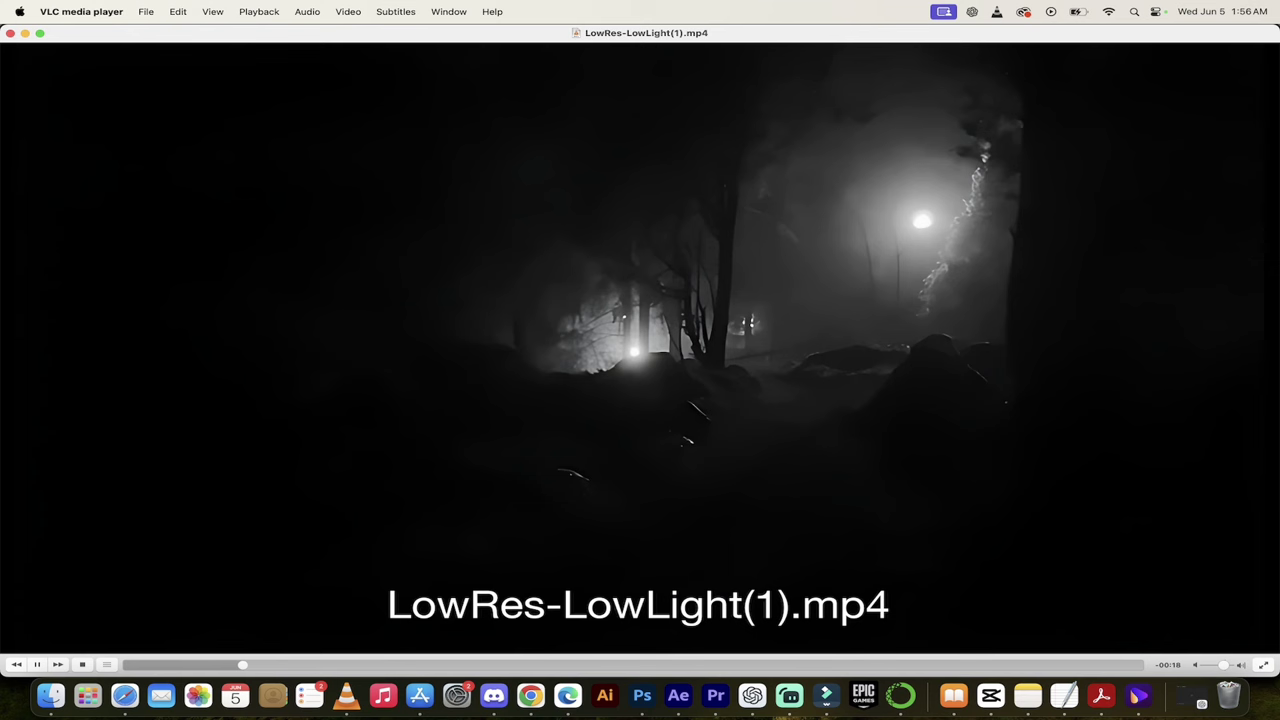
{"action": "key", "text": "space"}
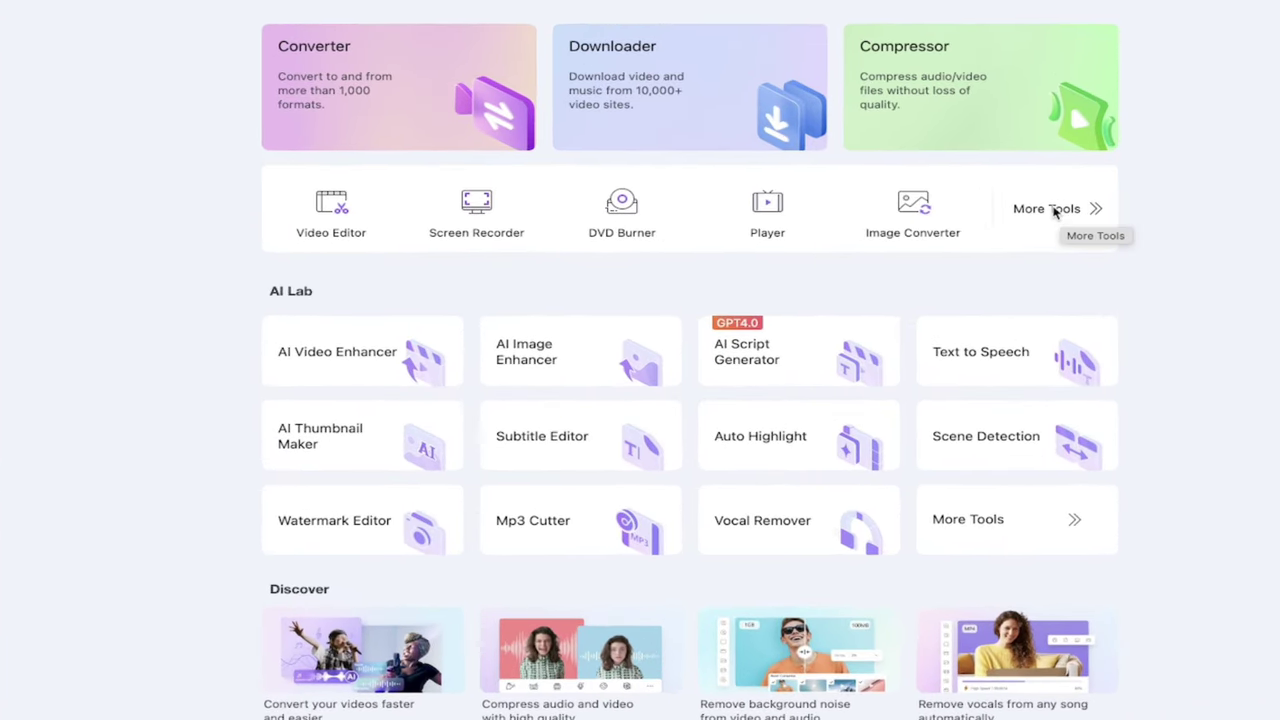
Open the Tools page via More Tools and browse its AI Lab tools such as Noise Remover.
{"action": "left_click", "coordinate": [1053, 210]}
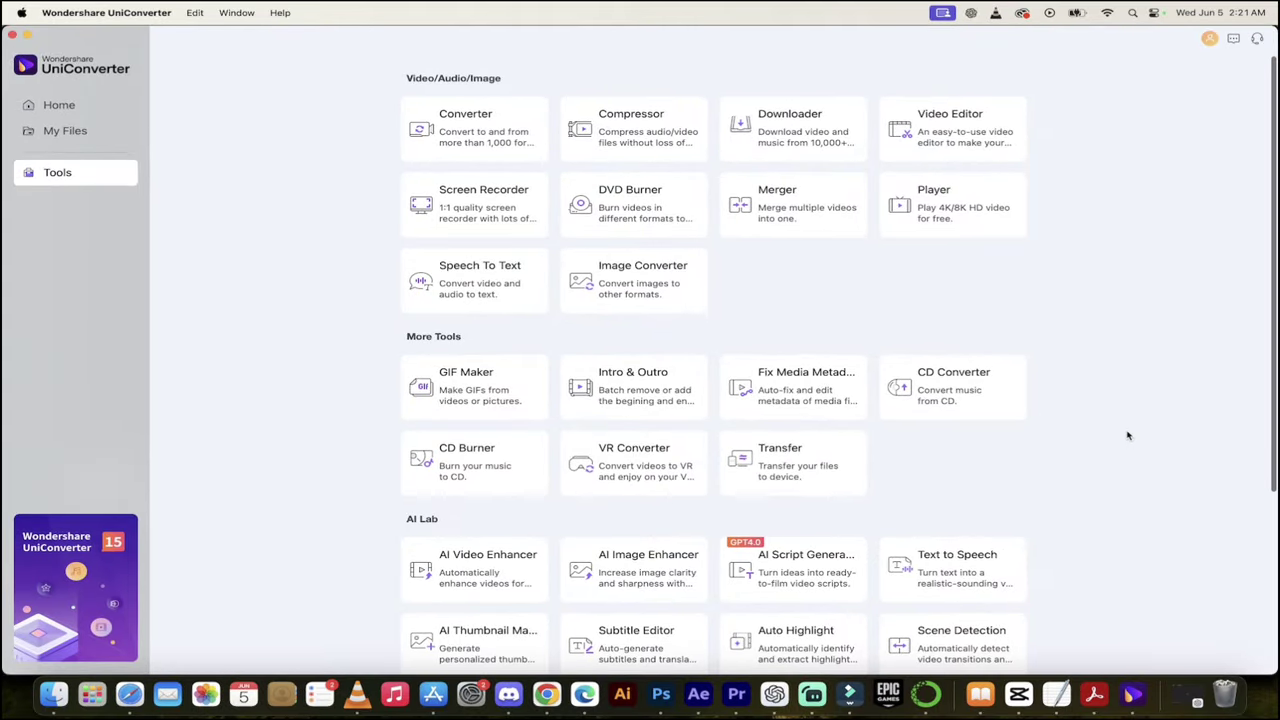
{"action": "scroll", "coordinate": [1127, 435], "scroll_direction": "down", "scroll_amount": 3}
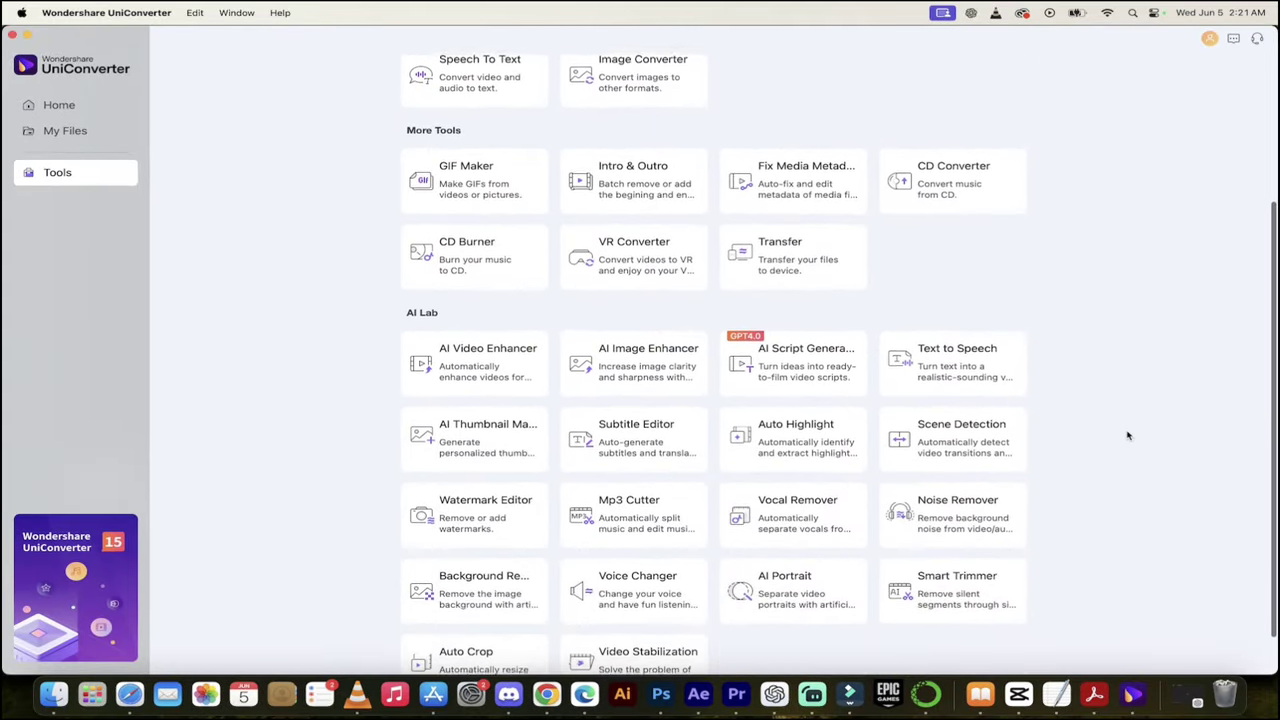
{"action": "scroll", "coordinate": [1127, 435], "scroll_direction": "down", "scroll_amount": 3}
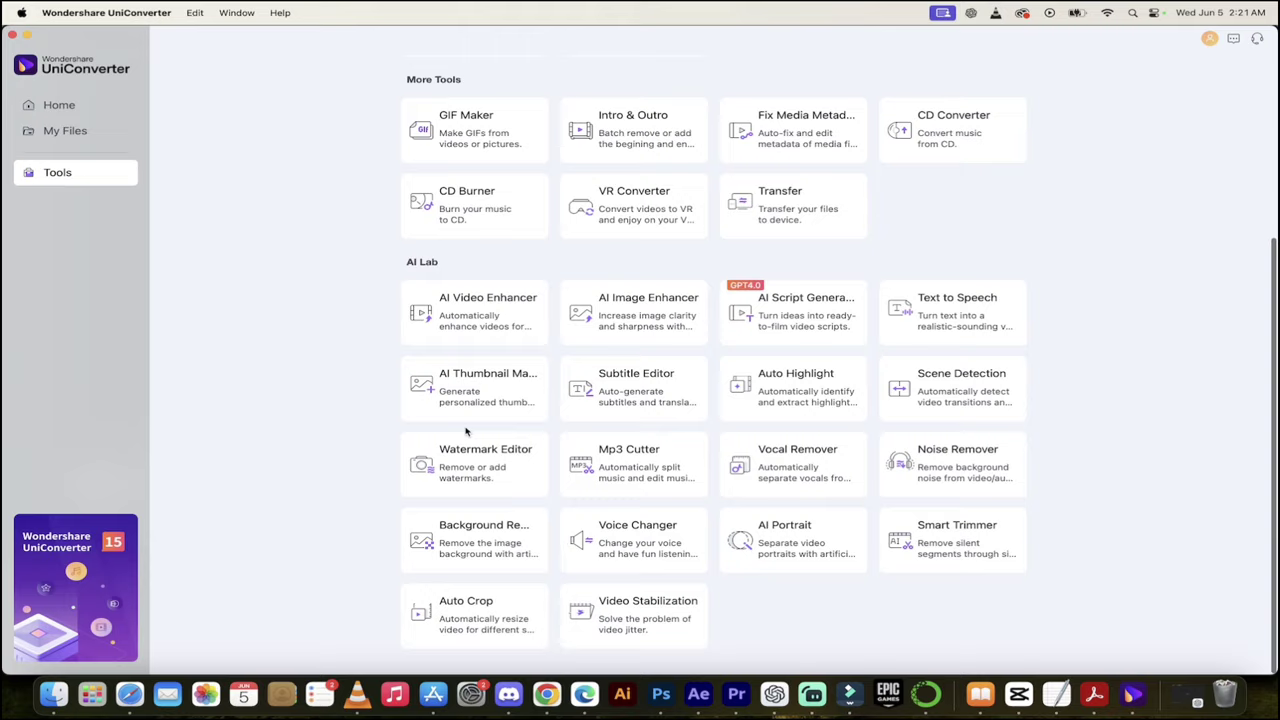
{"action": "scroll", "coordinate": [329, 434], "scroll_direction": "up", "scroll_amount": 4}
{"action": "scroll", "coordinate": [326, 434], "scroll_direction": "down", "scroll_amount": 4}
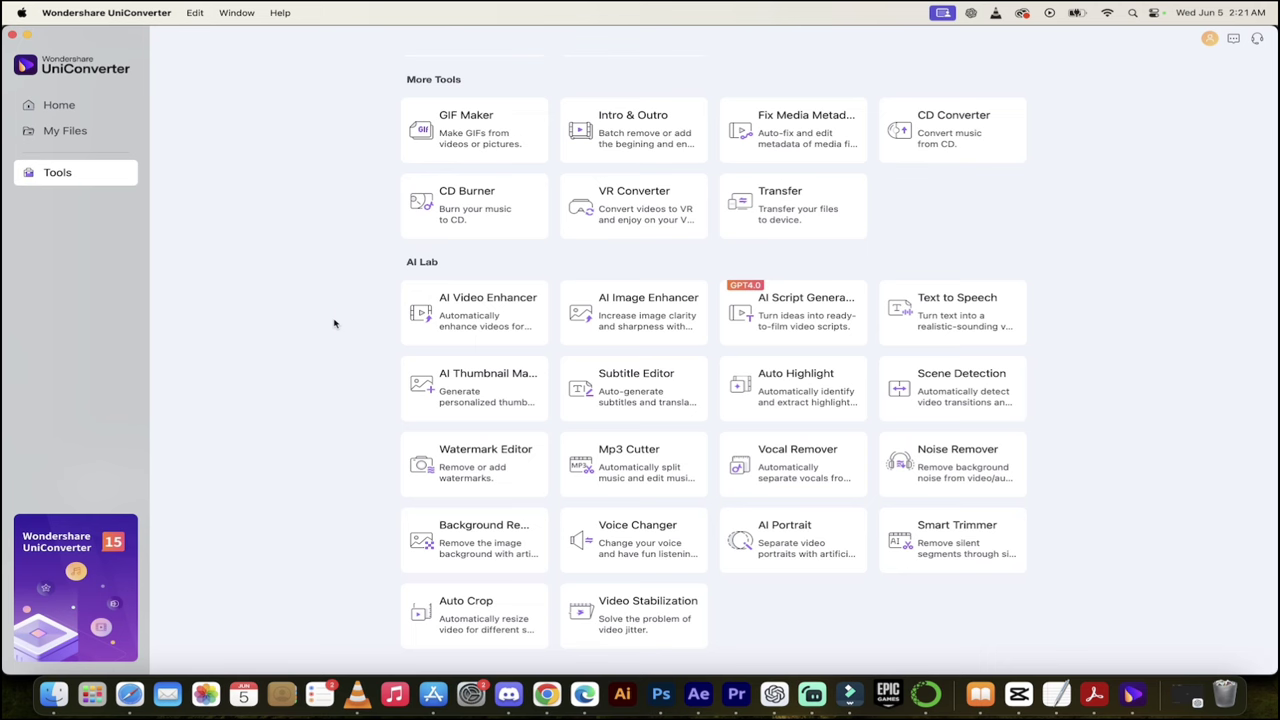
{"action": "scroll", "coordinate": [335, 323], "scroll_direction": "up", "scroll_amount": 2}
{"action": "scroll", "coordinate": [335, 323], "scroll_direction": "up", "scroll_amount": 2}
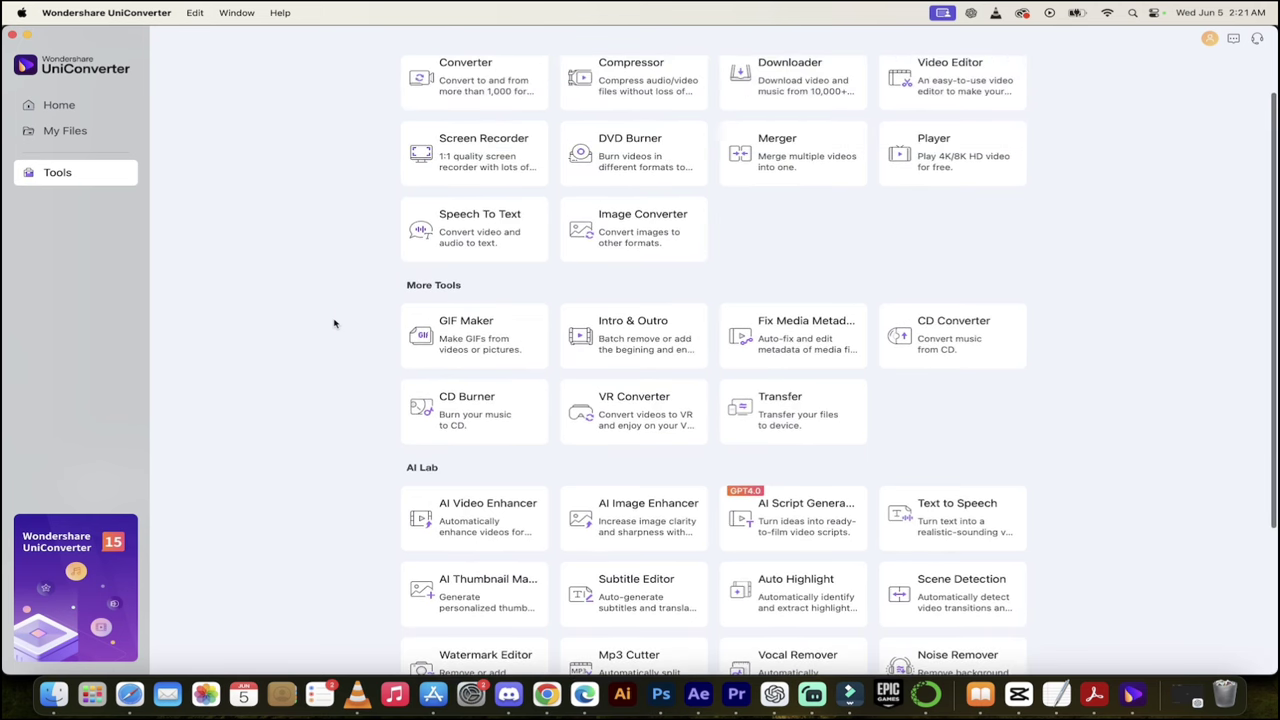
{"action": "scroll", "coordinate": [335, 323], "scroll_direction": "up", "scroll_amount": 1}
{"action": "scroll", "coordinate": [281, 224], "scroll_direction": "down", "scroll_amount": 1}
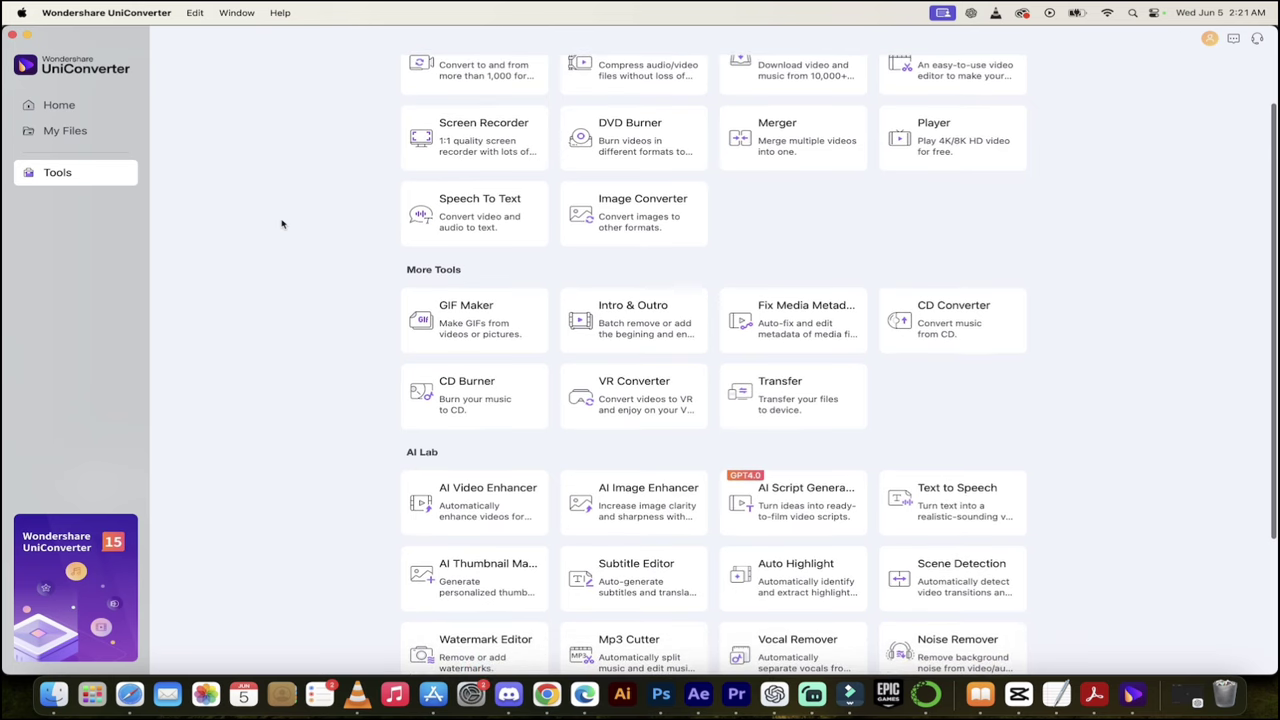
Open Text to Speech from Home and paste the 133-character basketball promo line.
{"action": "left_click", "coordinate": [66, 108]}
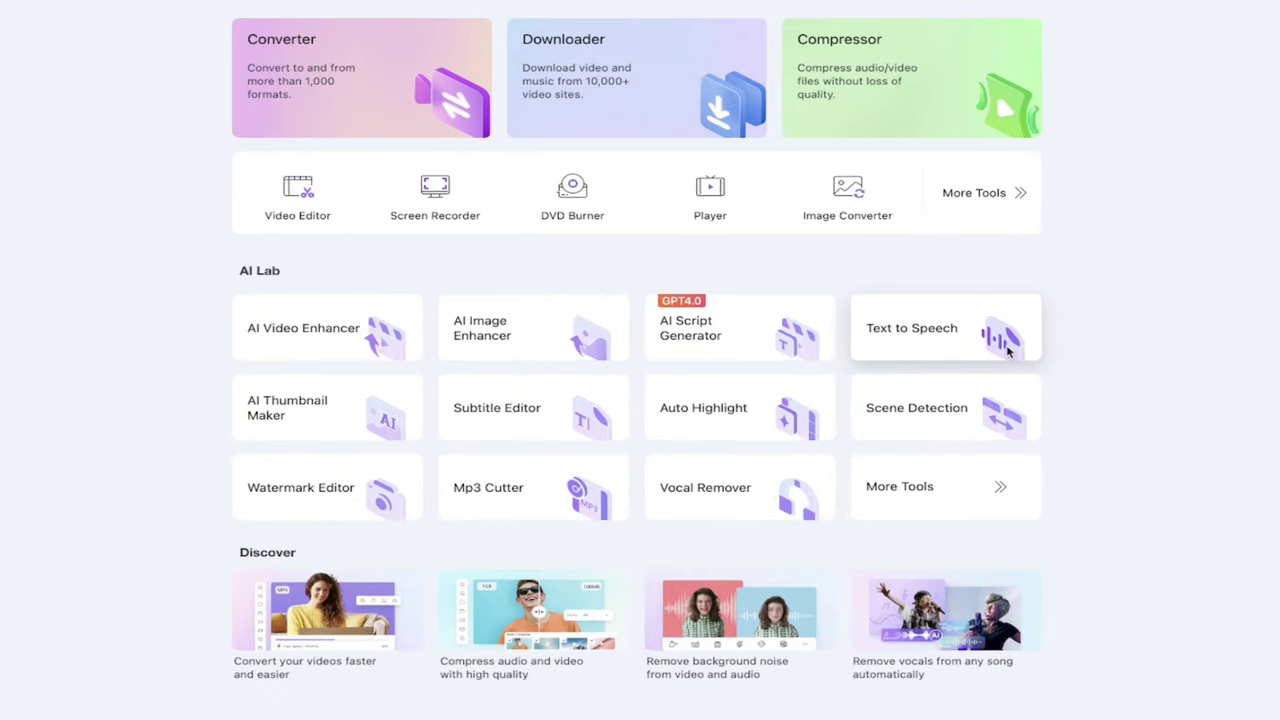
{"action": "left_click", "coordinate": [909, 334]}
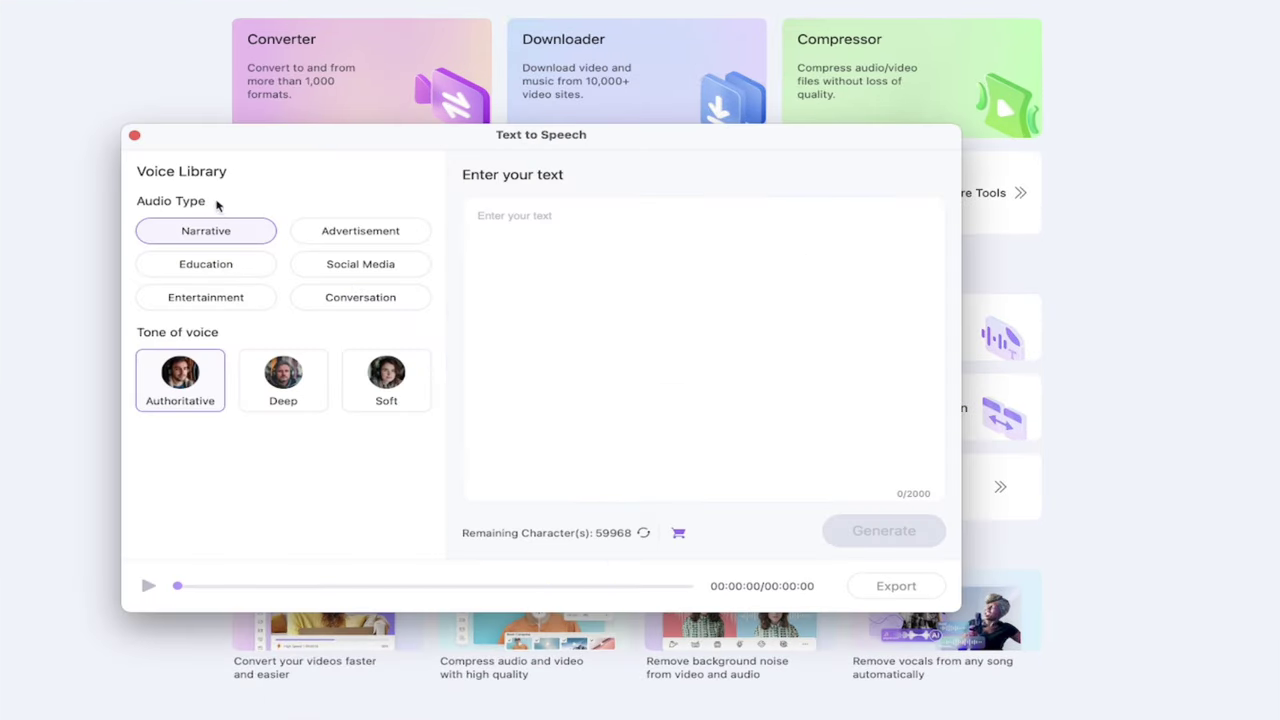
{"action": "left_click", "coordinate": [537, 214]}
{"action": "type", "text": "Join Curtis Pyke, as he dives into an extraordinary women's college basketball showdown between the Iowa Hawkeyes and the LSU Tigers."}
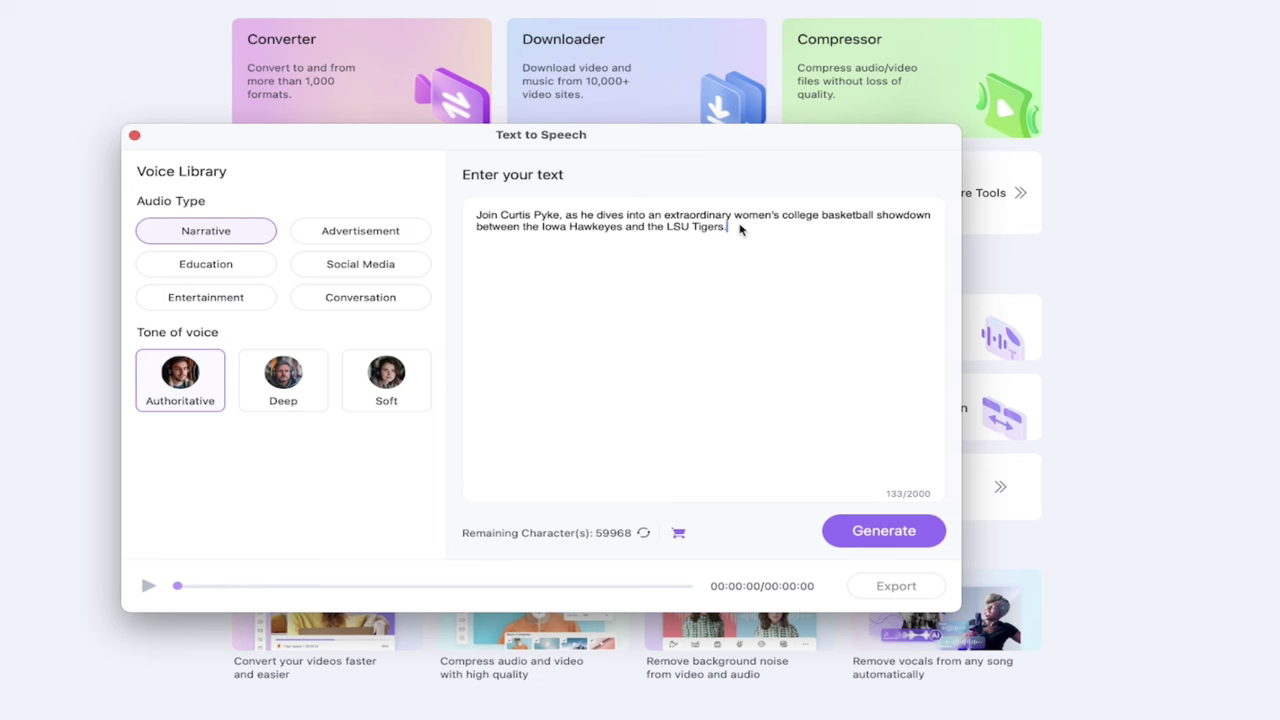
Choose the Education audio type and look over its voice tones.
{"action": "left_click", "coordinate": [203, 265]}
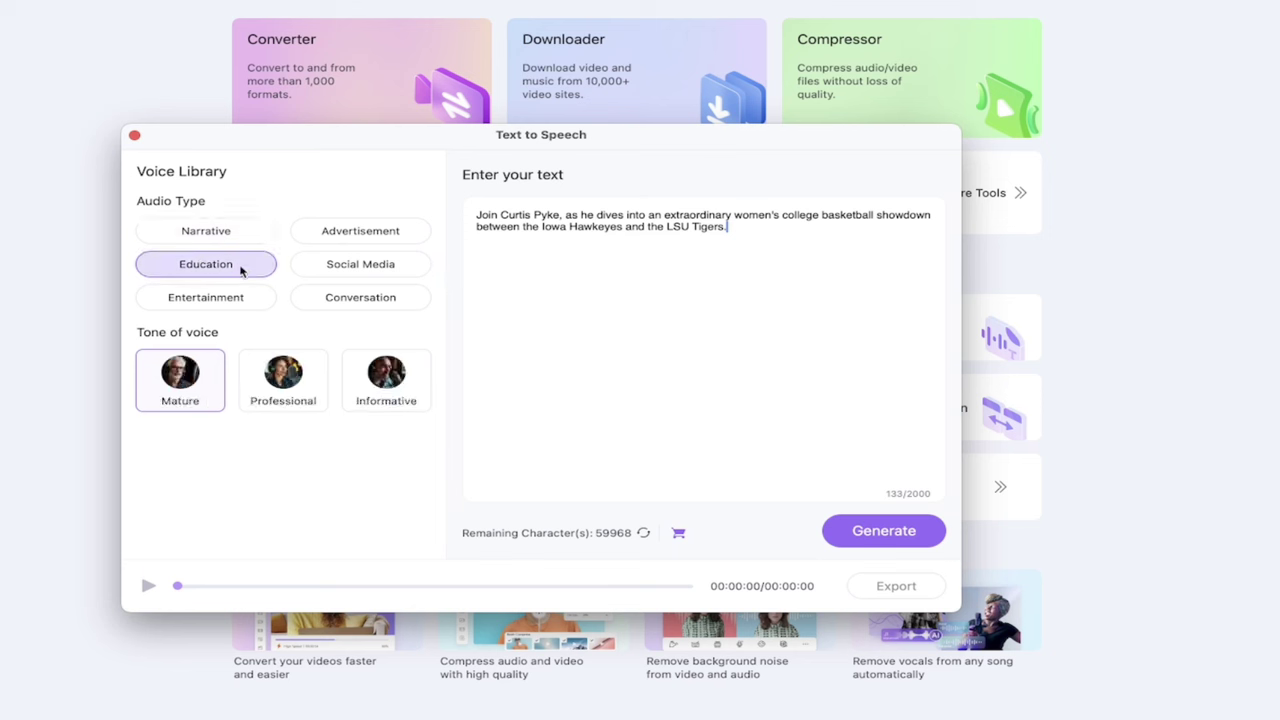
{"action": "mouse_move", "coordinate": [180, 372]}
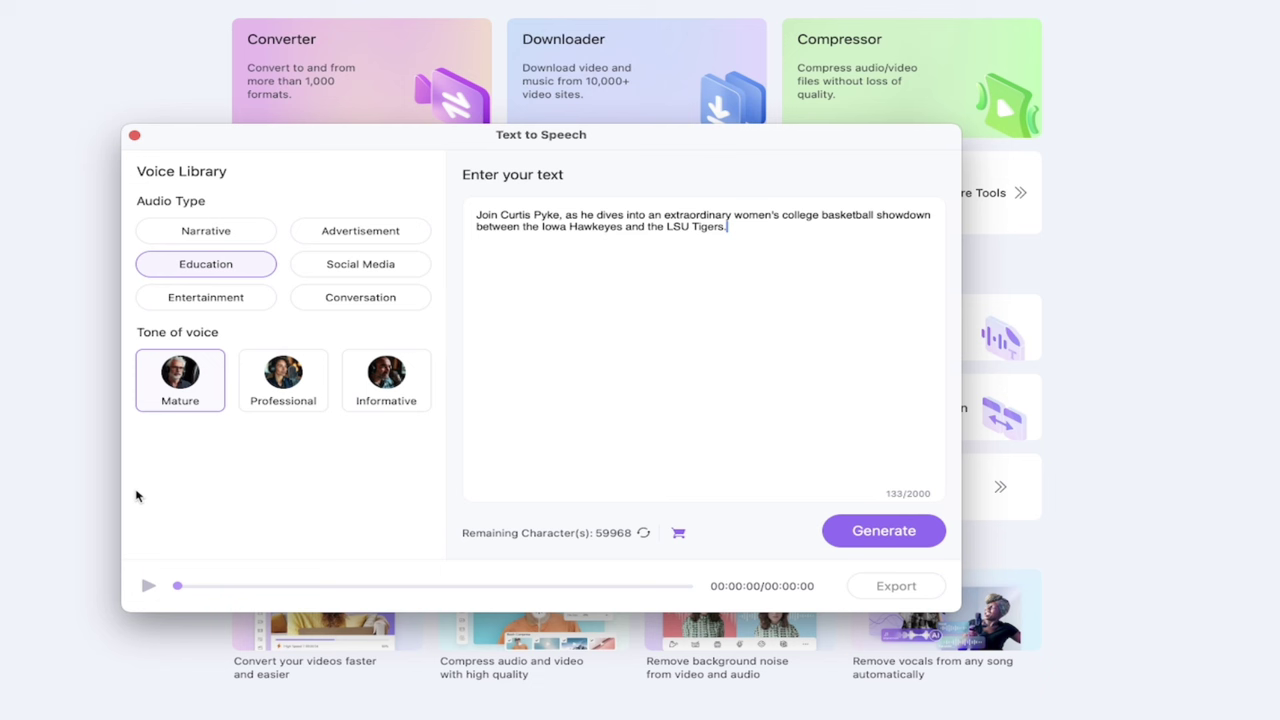
{"action": "mouse_move", "coordinate": [346, 362]}
Pick Informative, try Entertainment's Expressive voice, then return to Education with the Mature tone.
{"action": "left_click", "coordinate": [388, 373]}
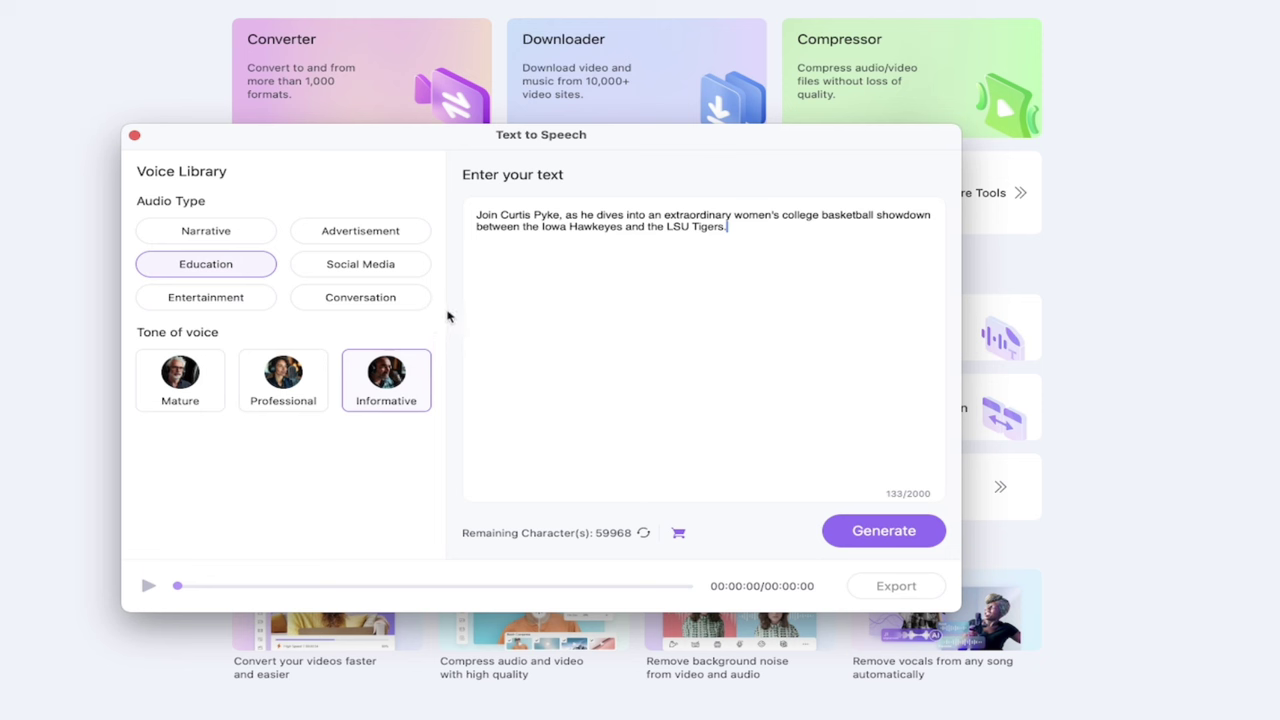
{"action": "left_click", "coordinate": [201, 303]}
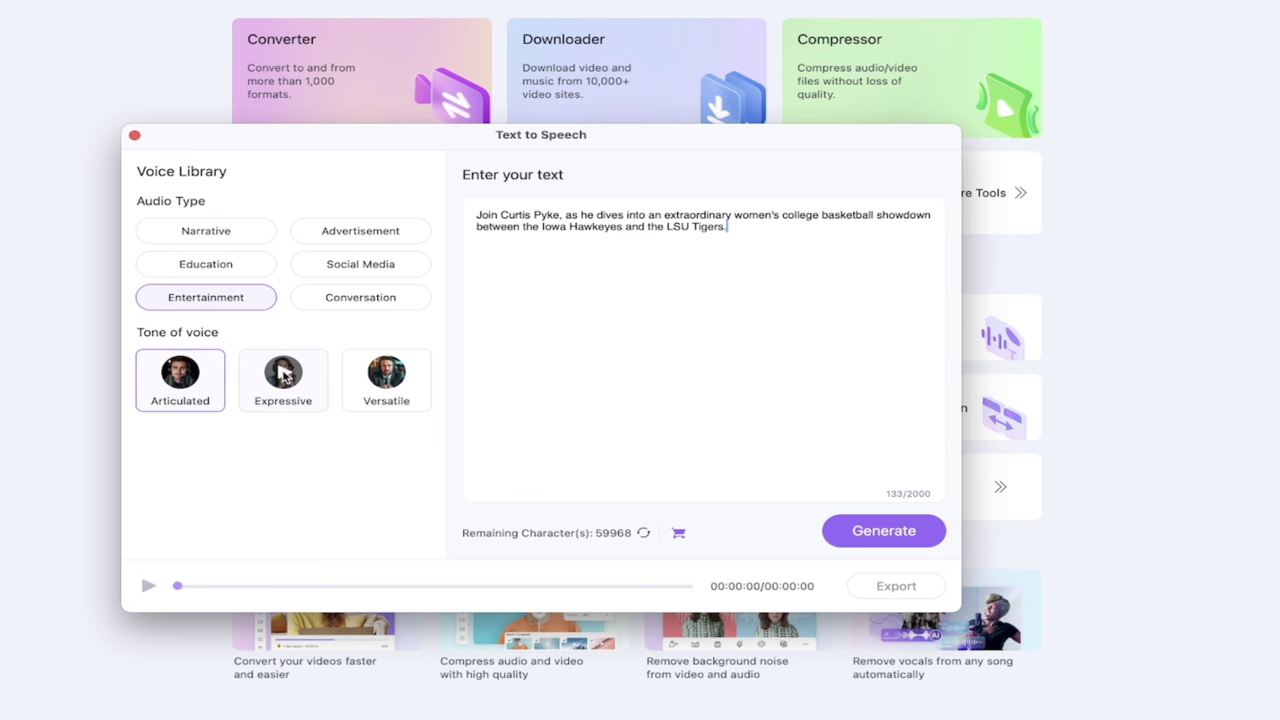
{"action": "left_click", "coordinate": [284, 374]}
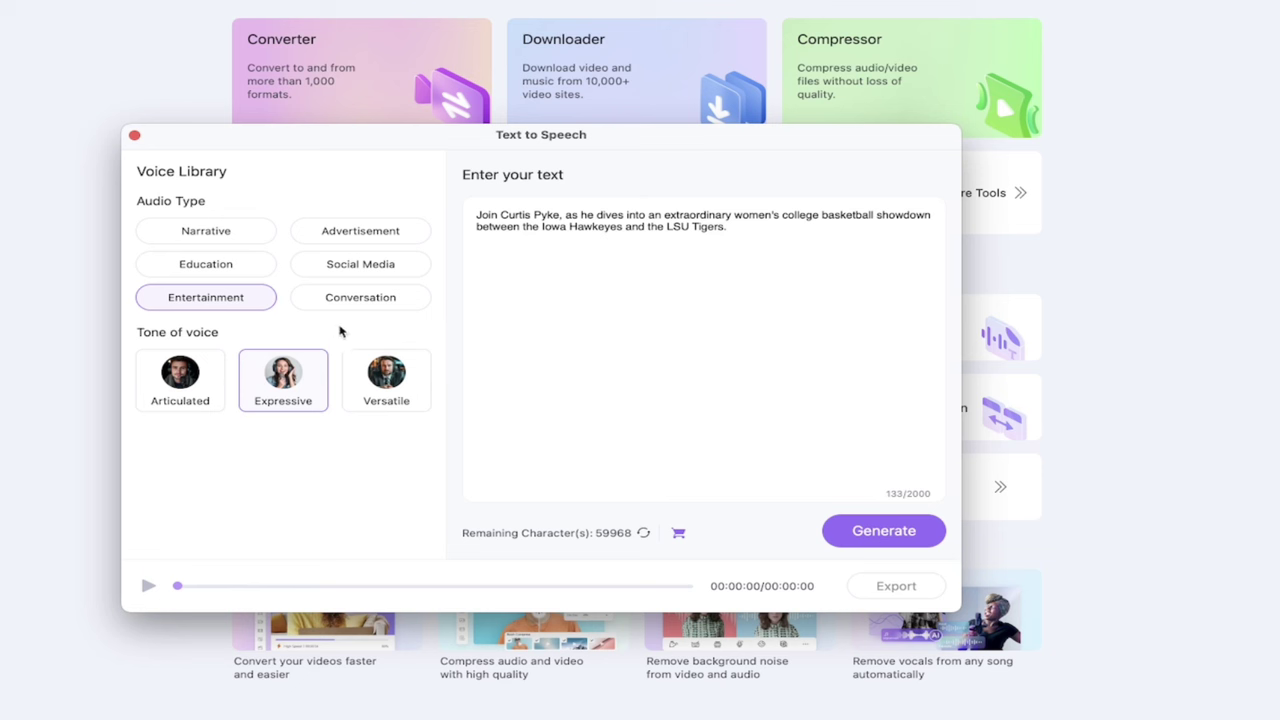
{"action": "left_click", "coordinate": [210, 266]}
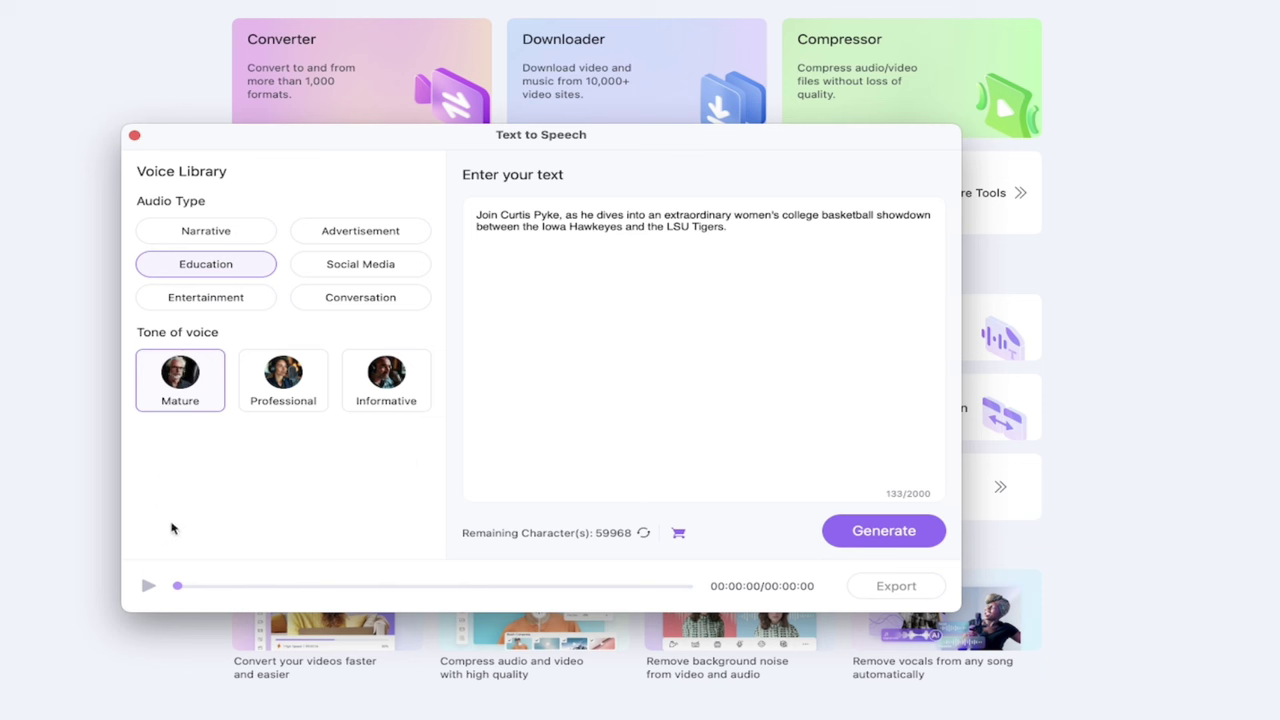
Generate the 9-second Mature-voice narration of the basketball line and play it back.
{"action": "left_click", "coordinate": [737, 228]}
{"action": "left_click", "coordinate": [855, 524]}
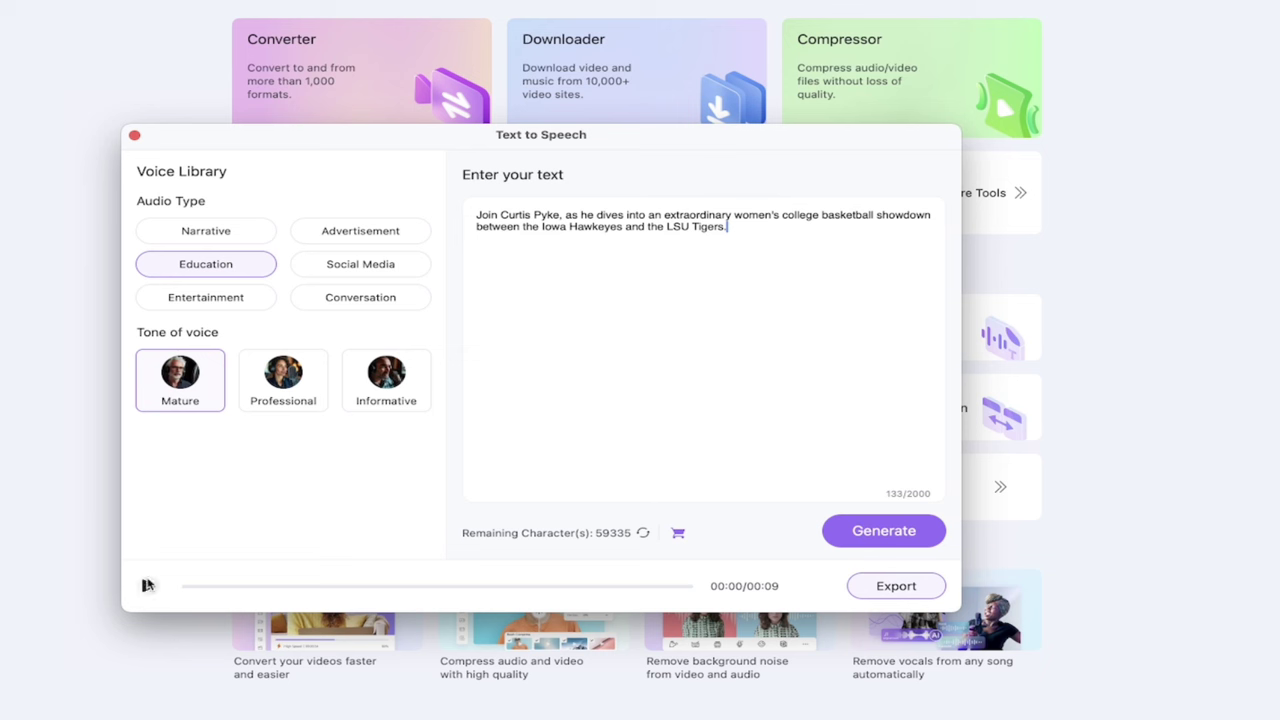
{"action": "left_click", "coordinate": [148, 587]}
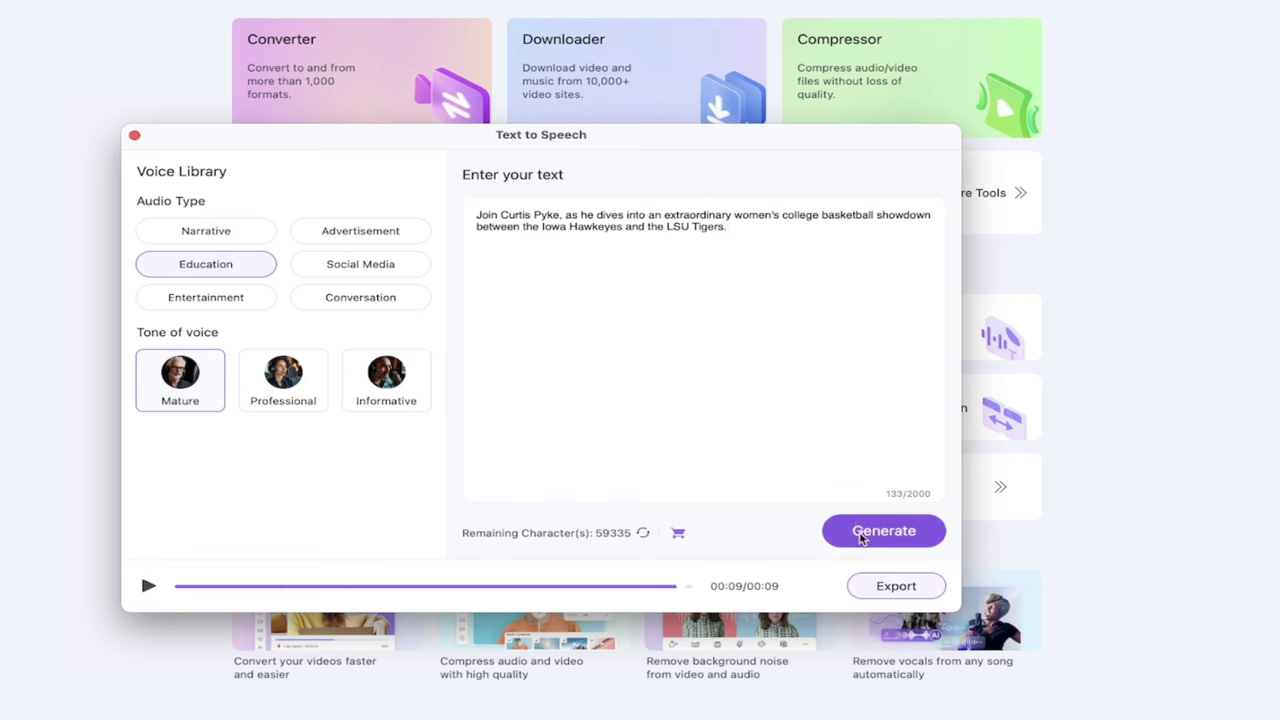
Export the voiceover as Education_Mature(2).mp3, play it from Finder, and return to UniConverter.
{"action": "left_click", "coordinate": [880, 585]}
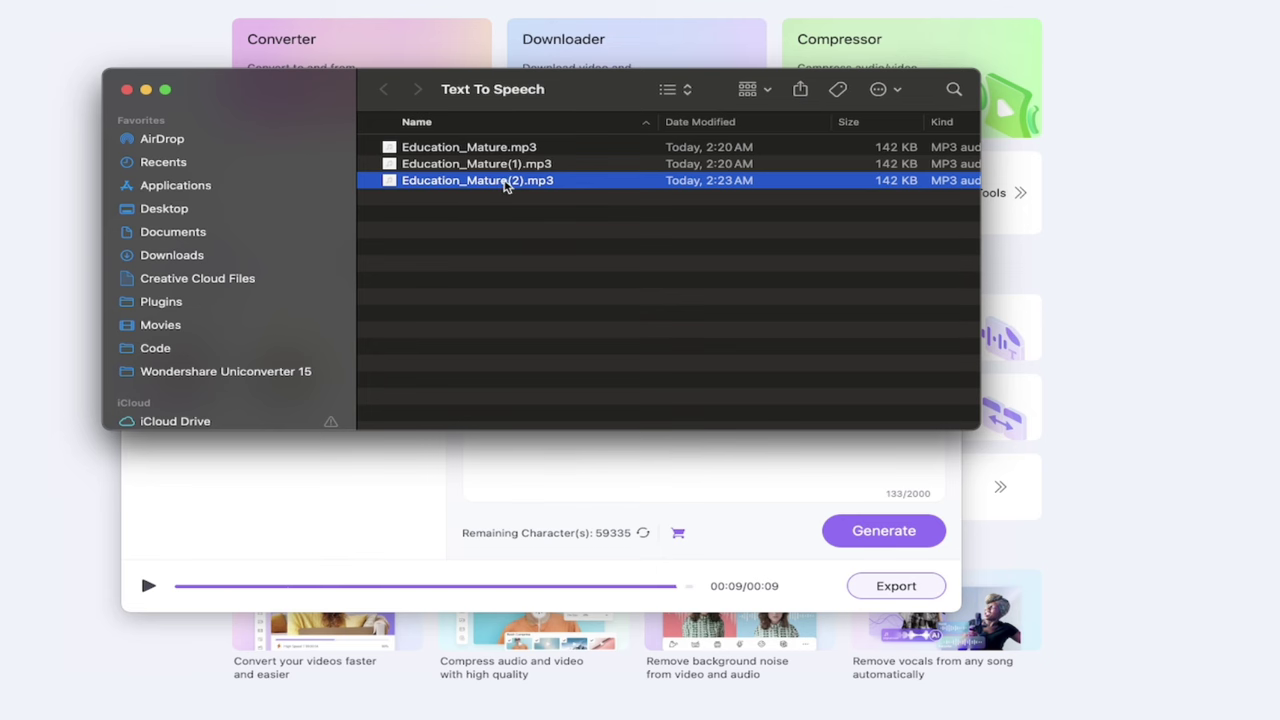
{"action": "double_click", "coordinate": [505, 182]}
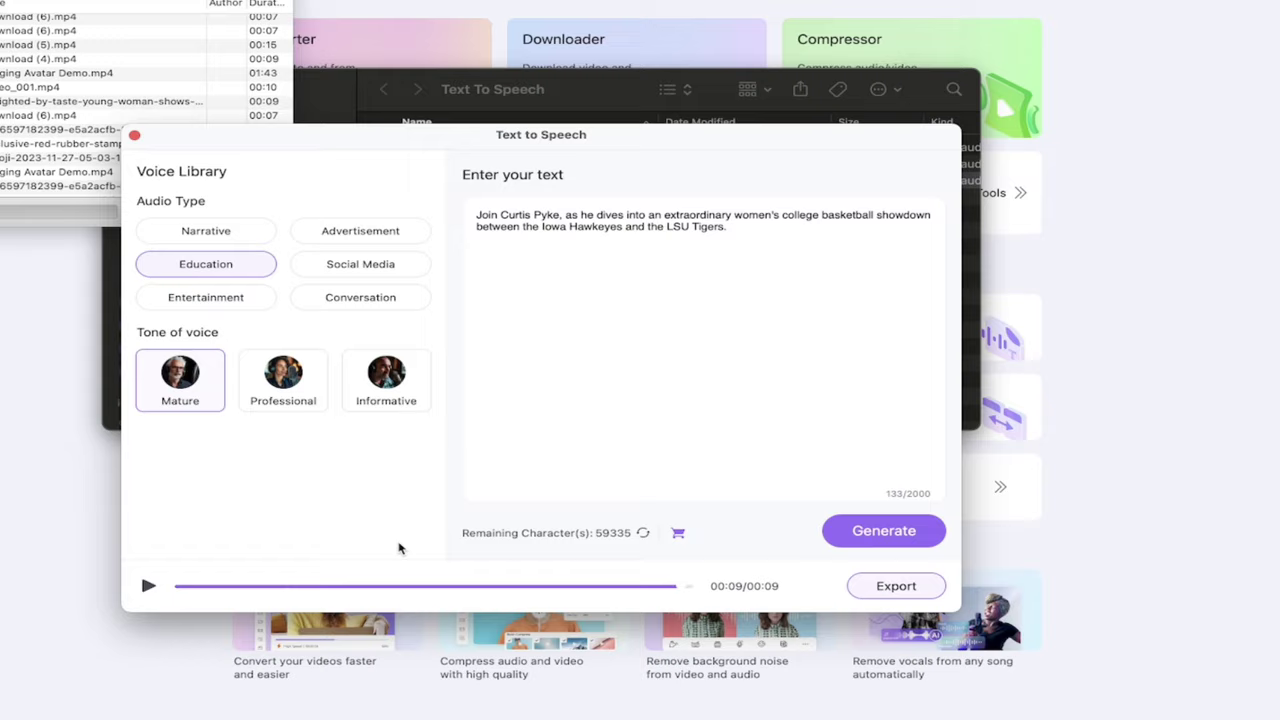
{"action": "left_click", "coordinate": [410, 548]}
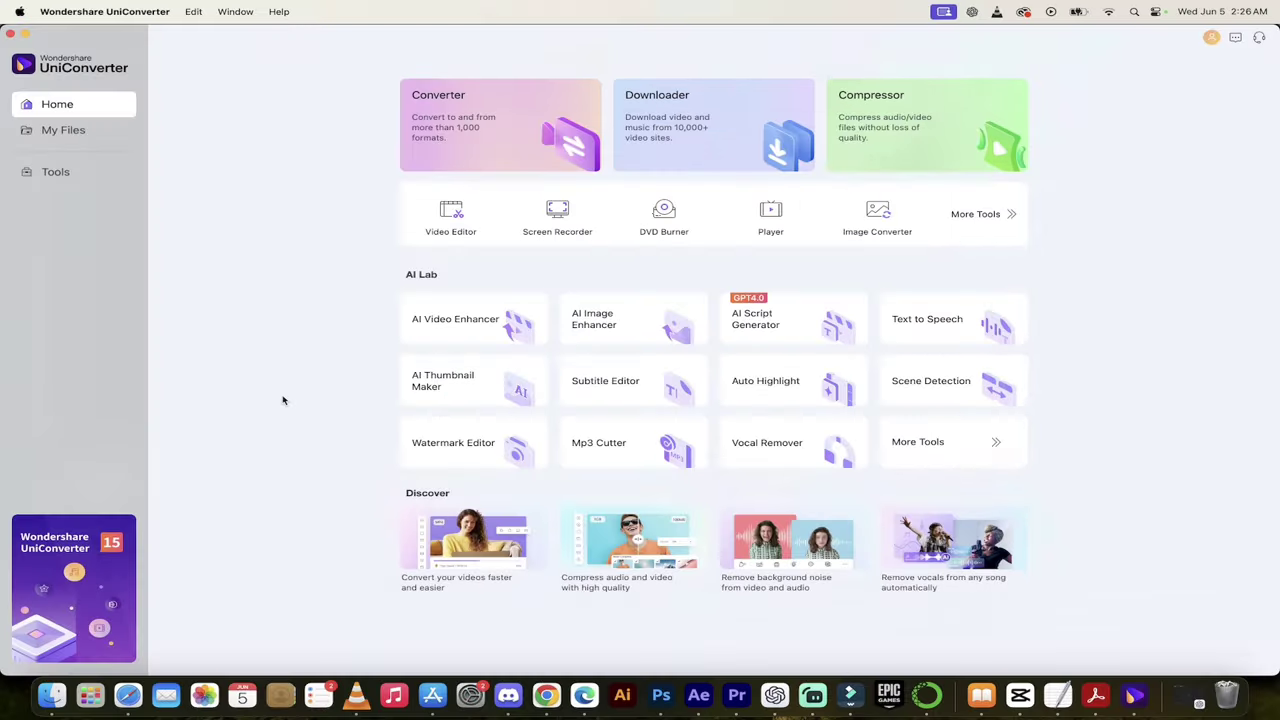